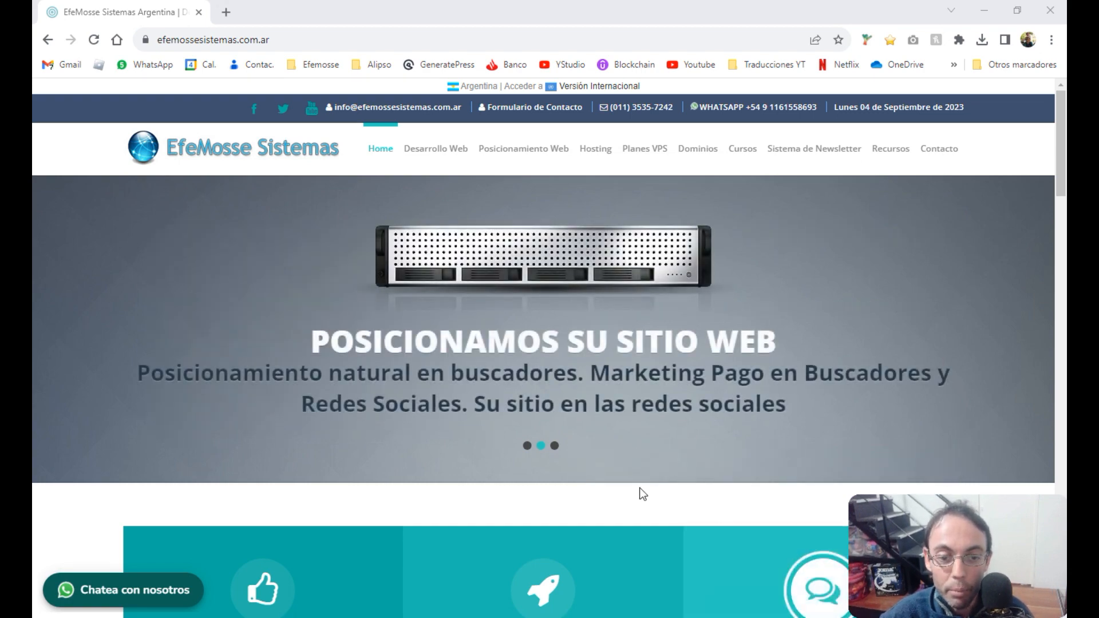
Switch to the incognito browser window and examine the customer zone notice above the cart items.
left_click(446, 617)
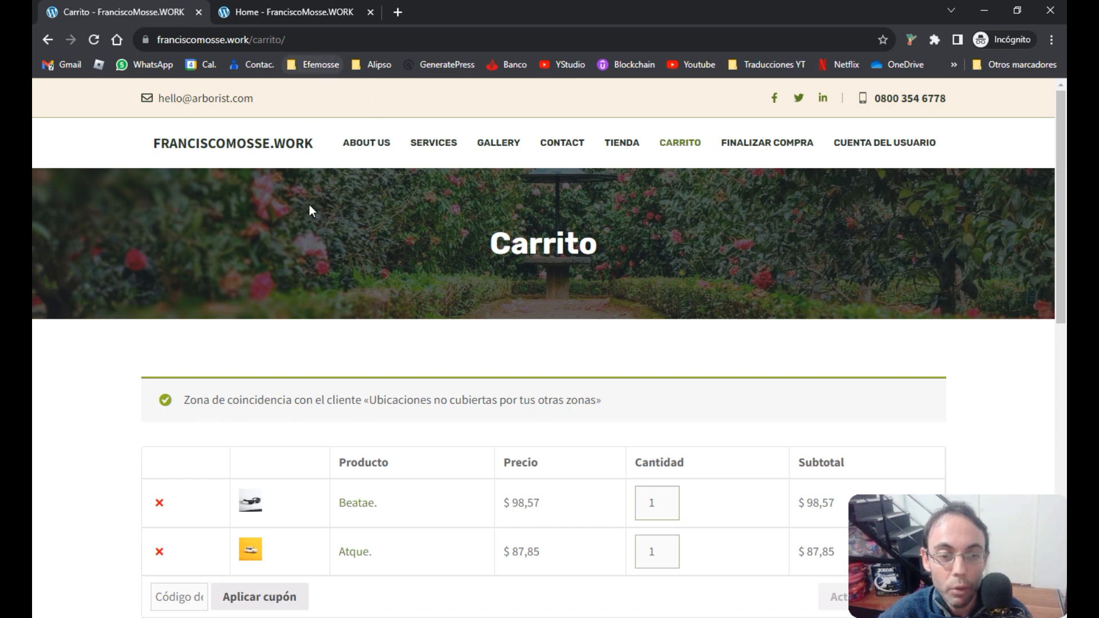
left_click_drag(184, 403, 361, 406)
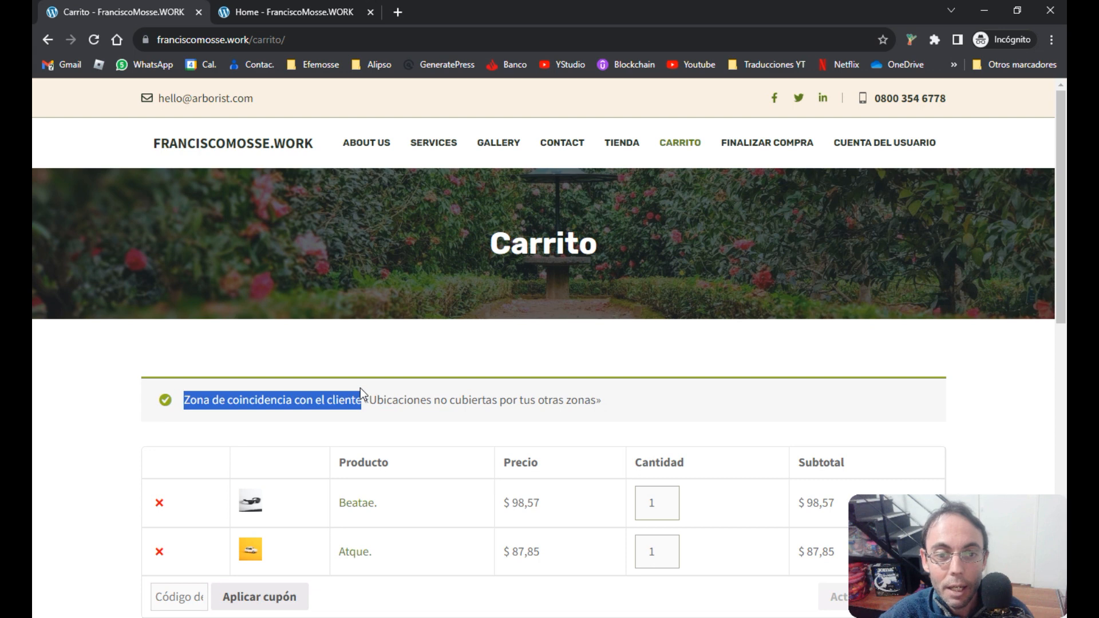
left_click(360, 393)
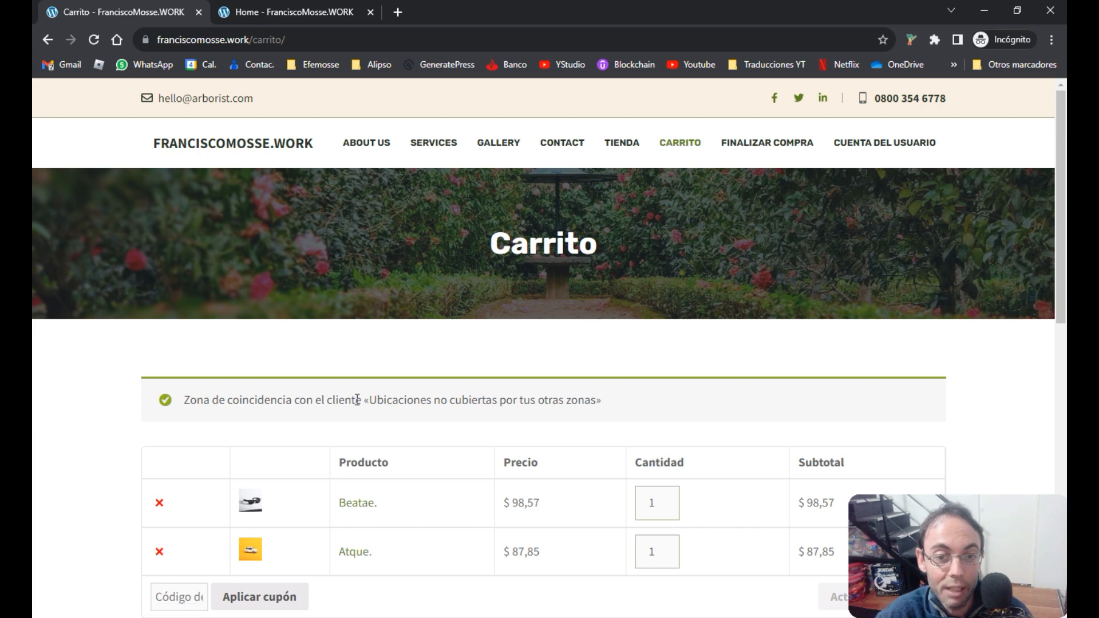
left_click_drag(604, 400, 365, 410)
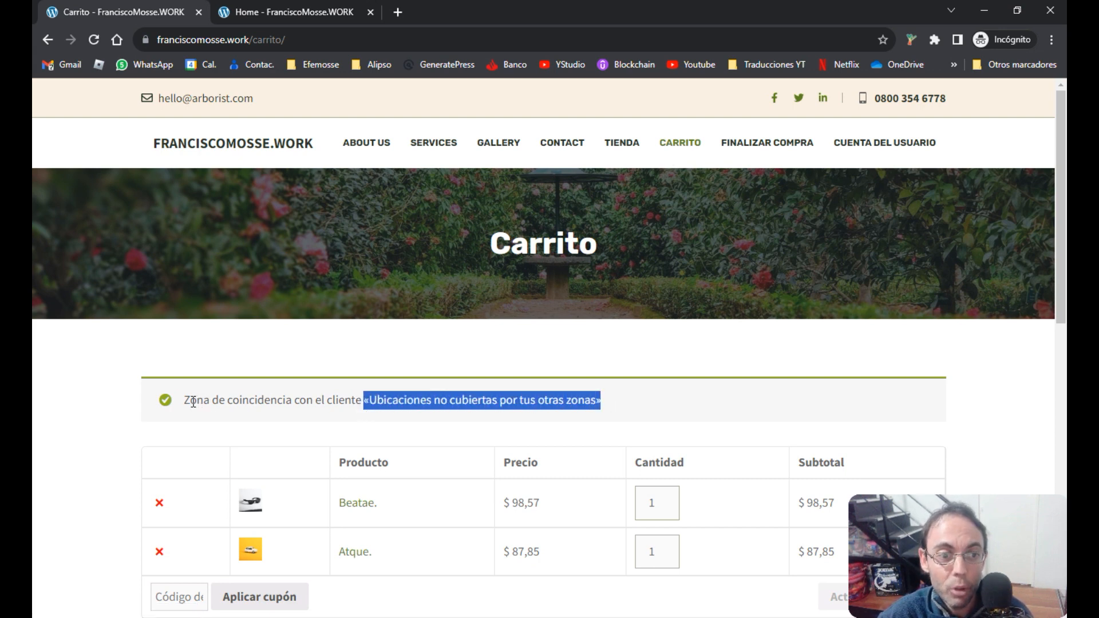
left_click_drag(186, 400, 363, 399)
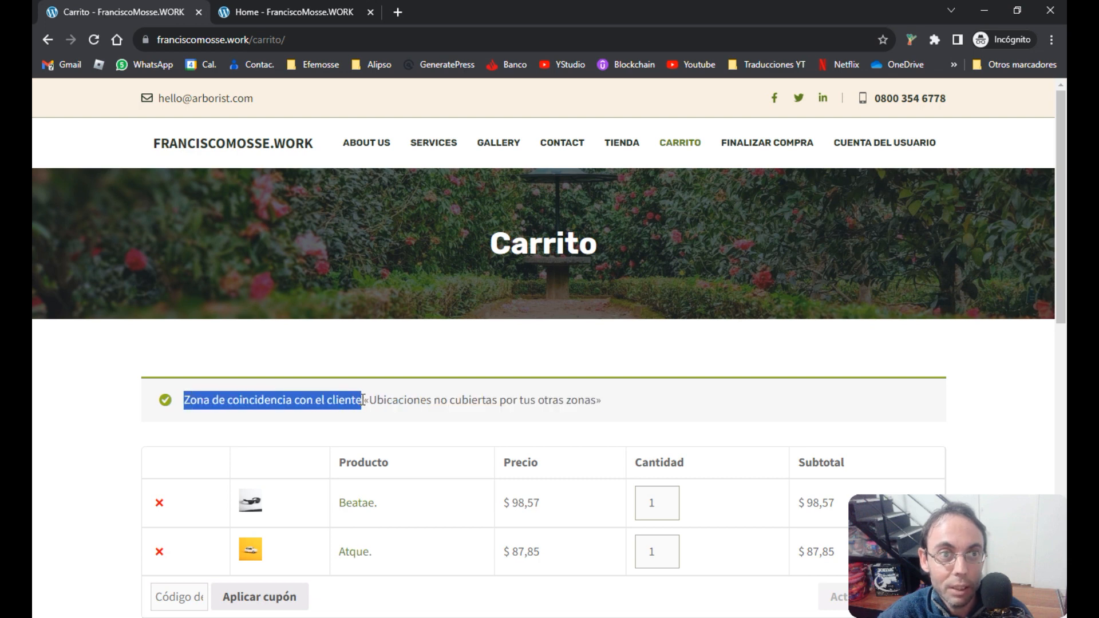
left_click(454, 487)
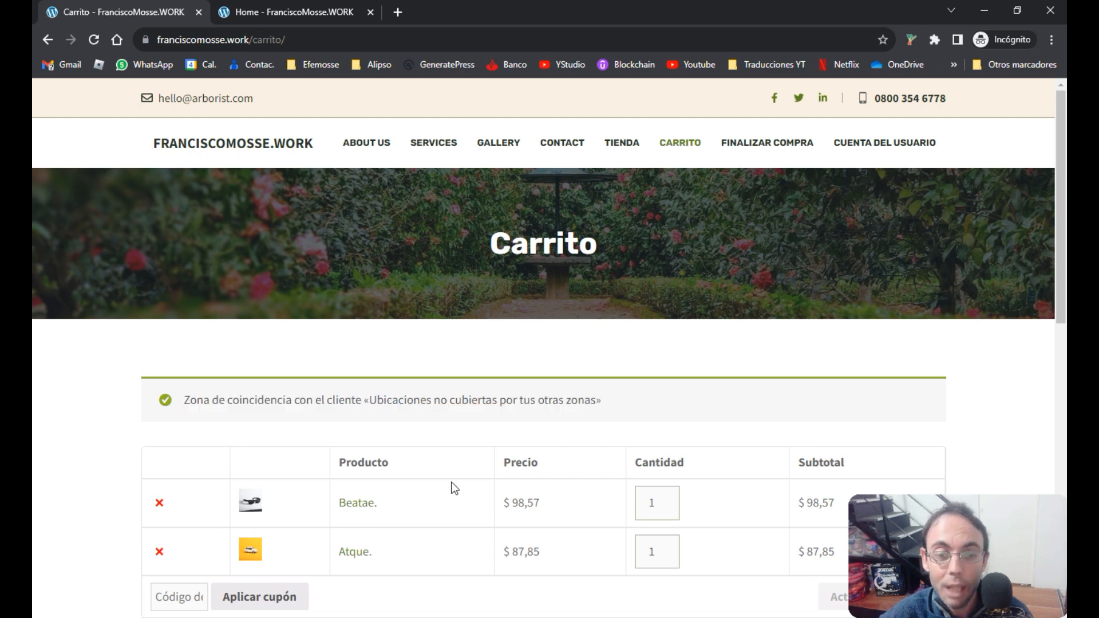
Switch to the logged-in browser window and examine the customer zone notice on its cart page.
left_click(390, 616)
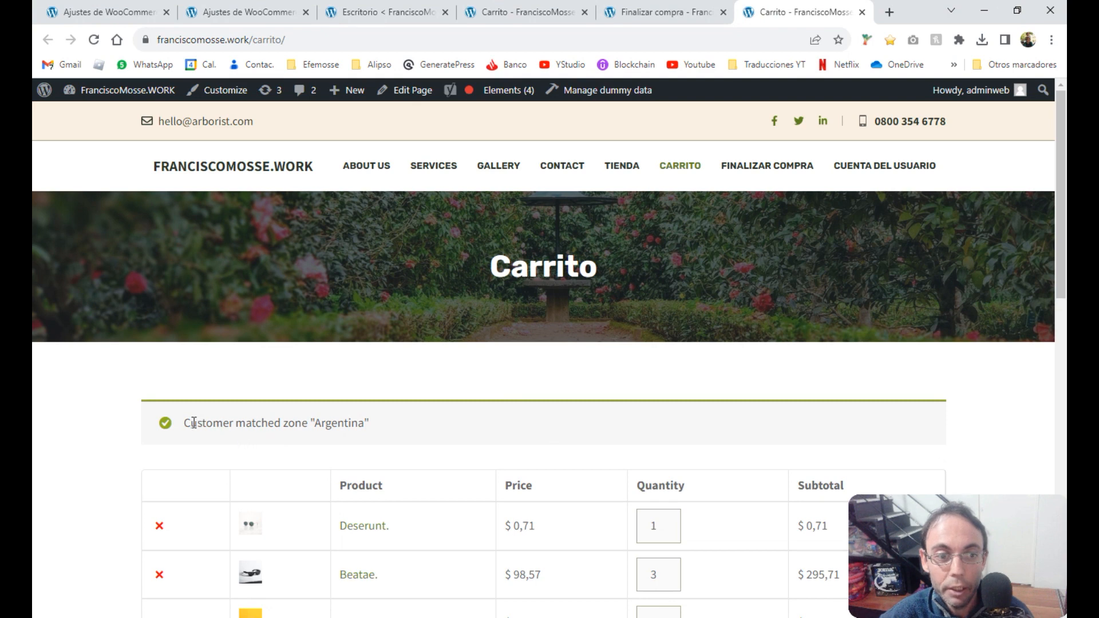
left_click_drag(184, 423, 314, 421)
left_click(321, 418)
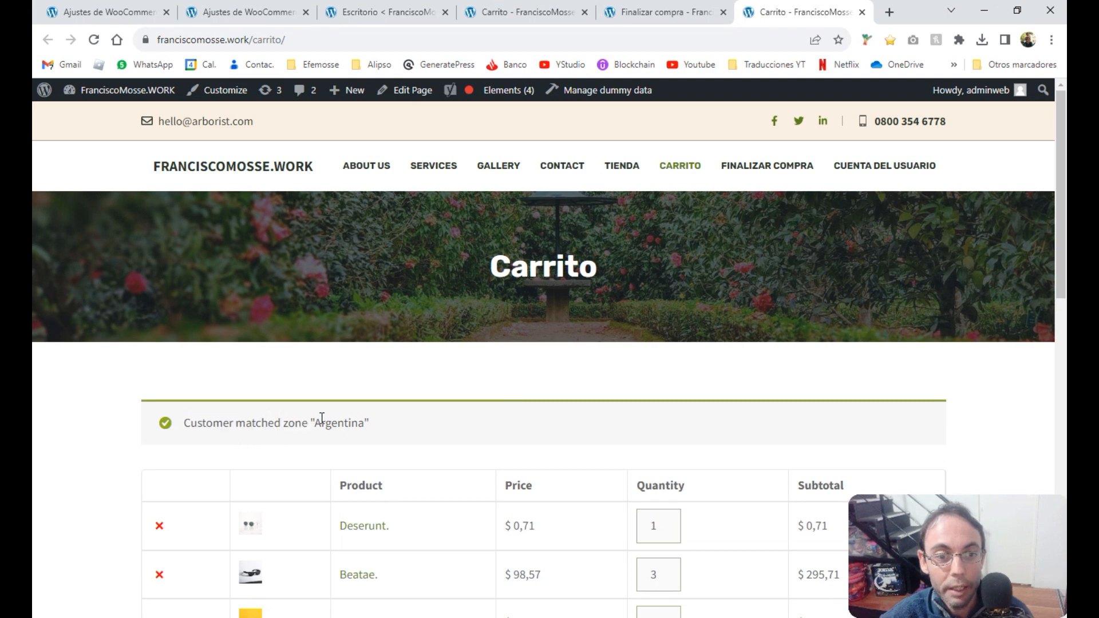
double_click(331, 422)
left_click(396, 424)
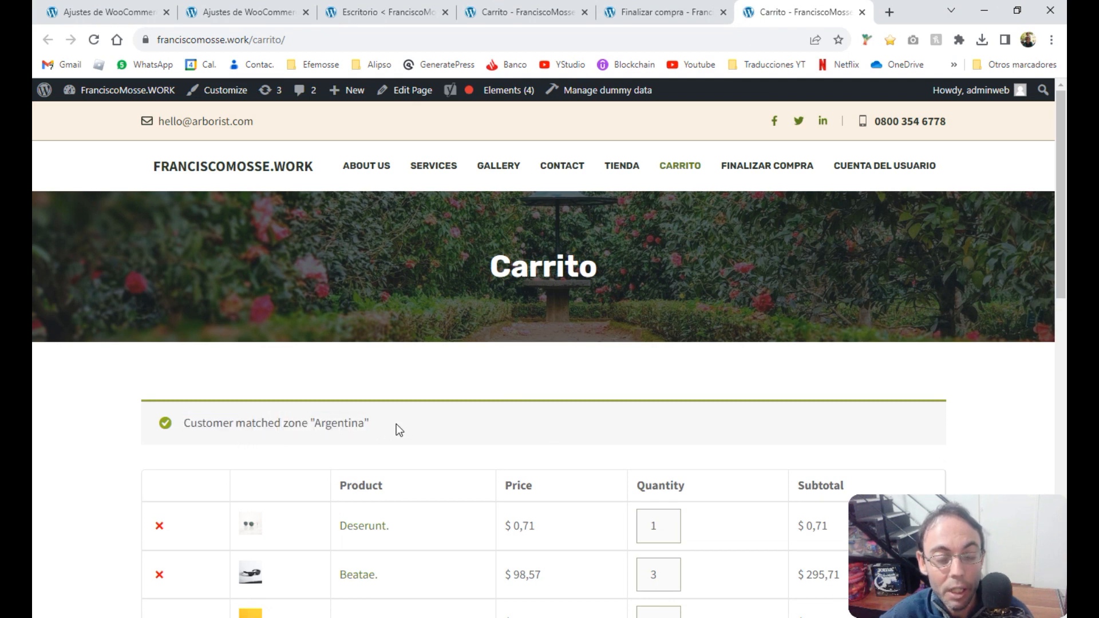
left_click_drag(383, 422, 277, 422)
left_click_drag(186, 423, 279, 420)
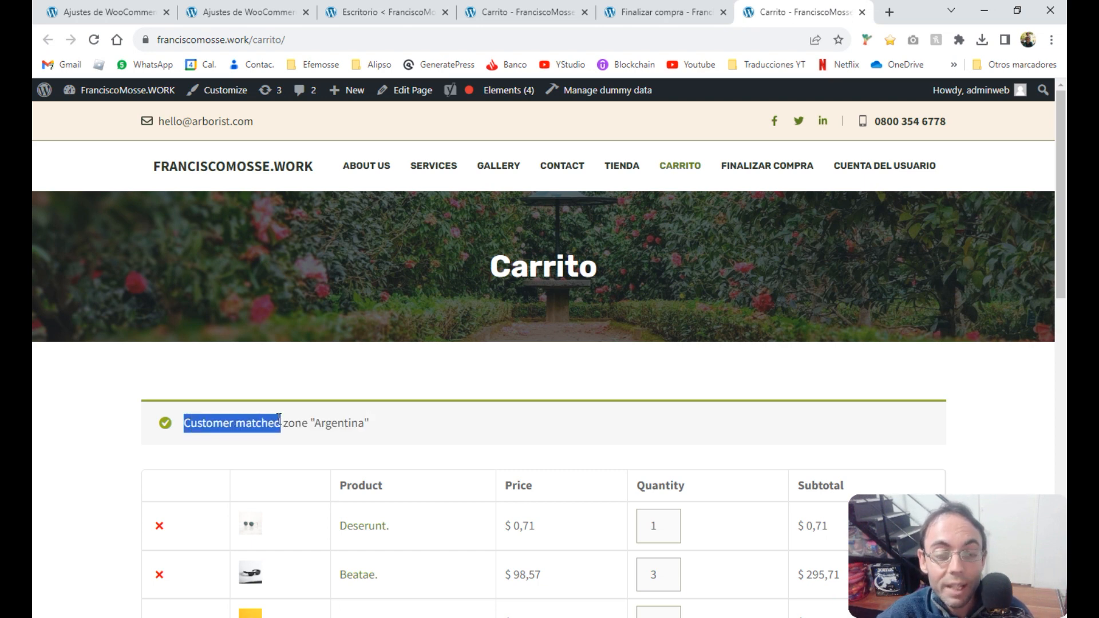
left_click(279, 418)
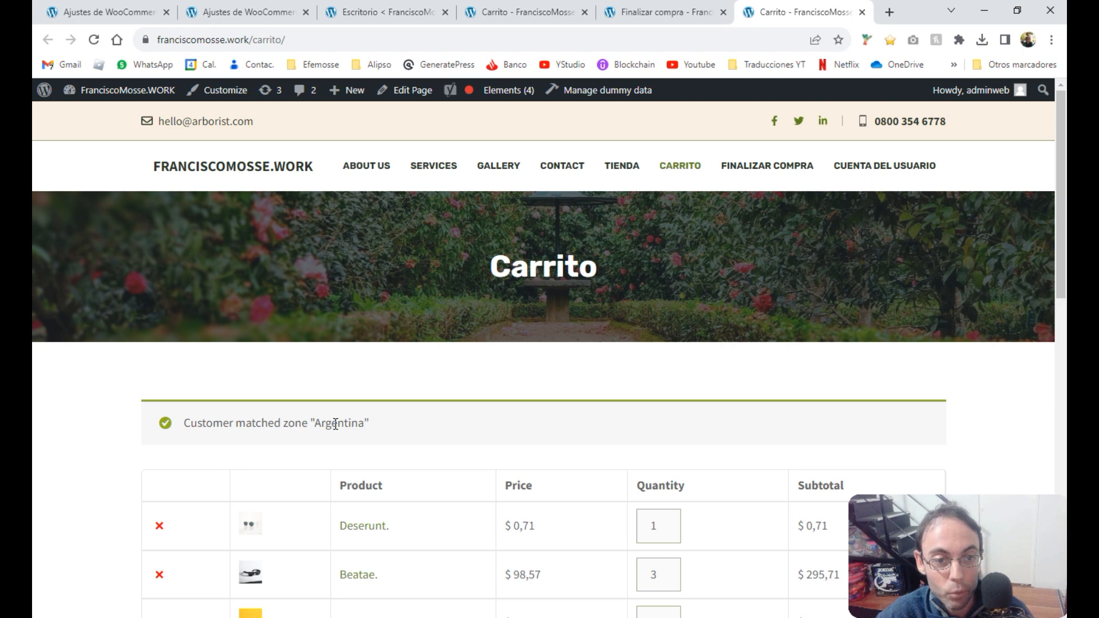
left_click_drag(307, 422, 187, 425)
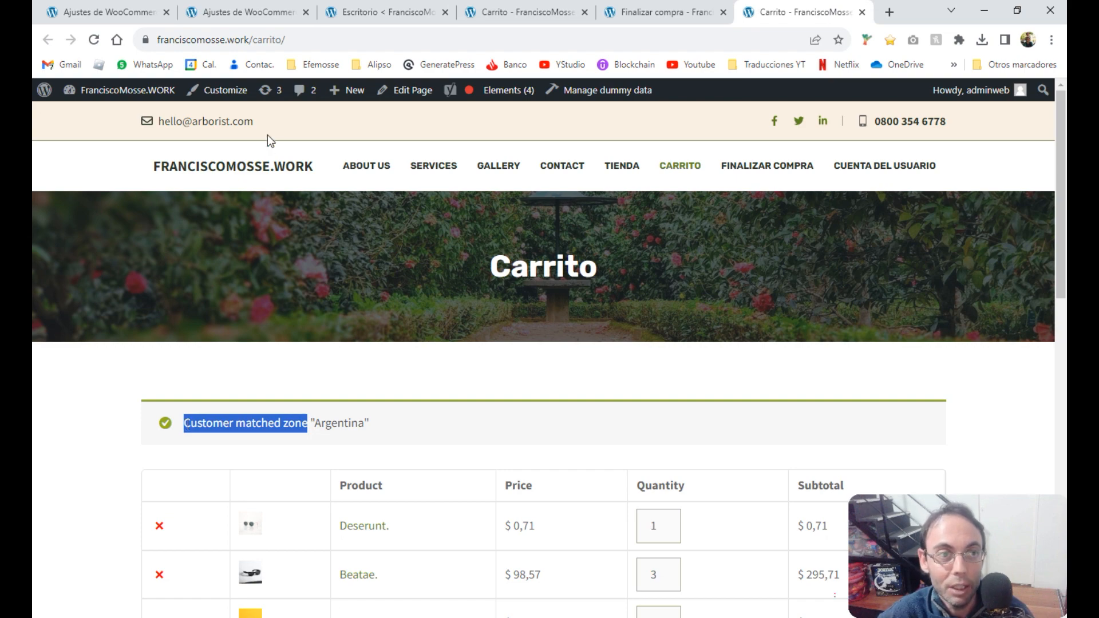
In the WooCommerce general settings, set the default customer location to "País/región de la tienda" and review the geolocation options.
key("alt+Tab")
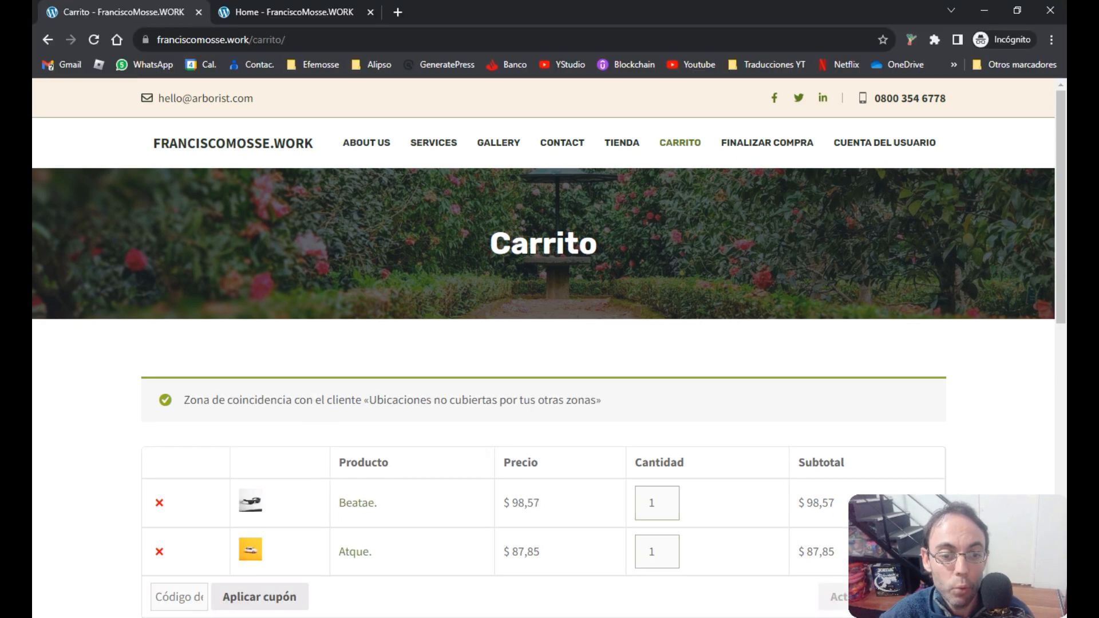
key("alt+Tab")
mouse_move(120, 366)
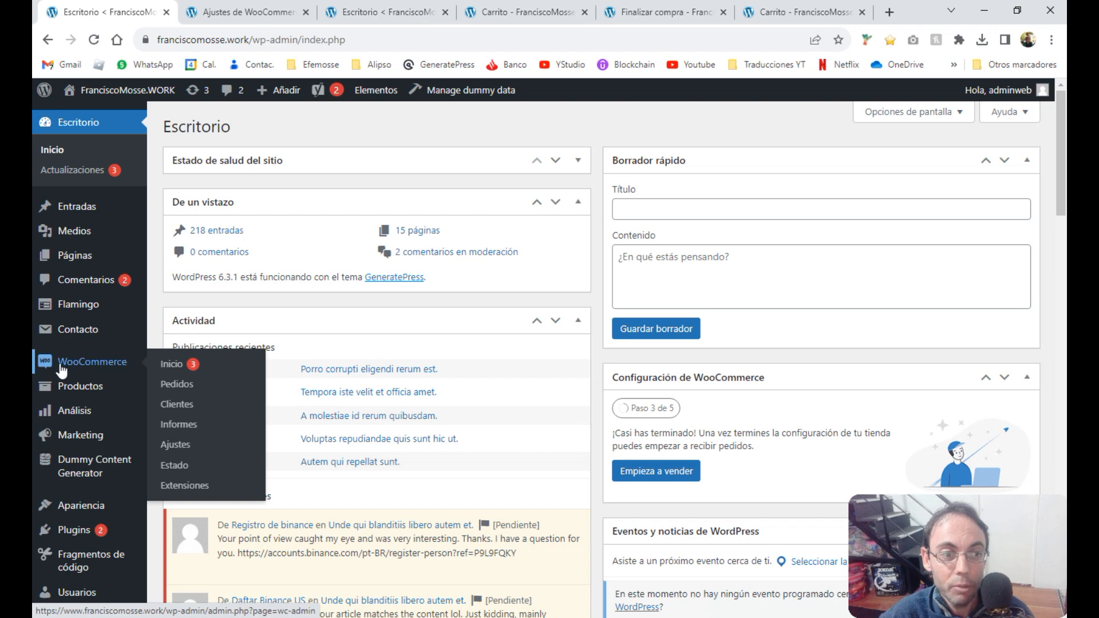
left_click(170, 450)
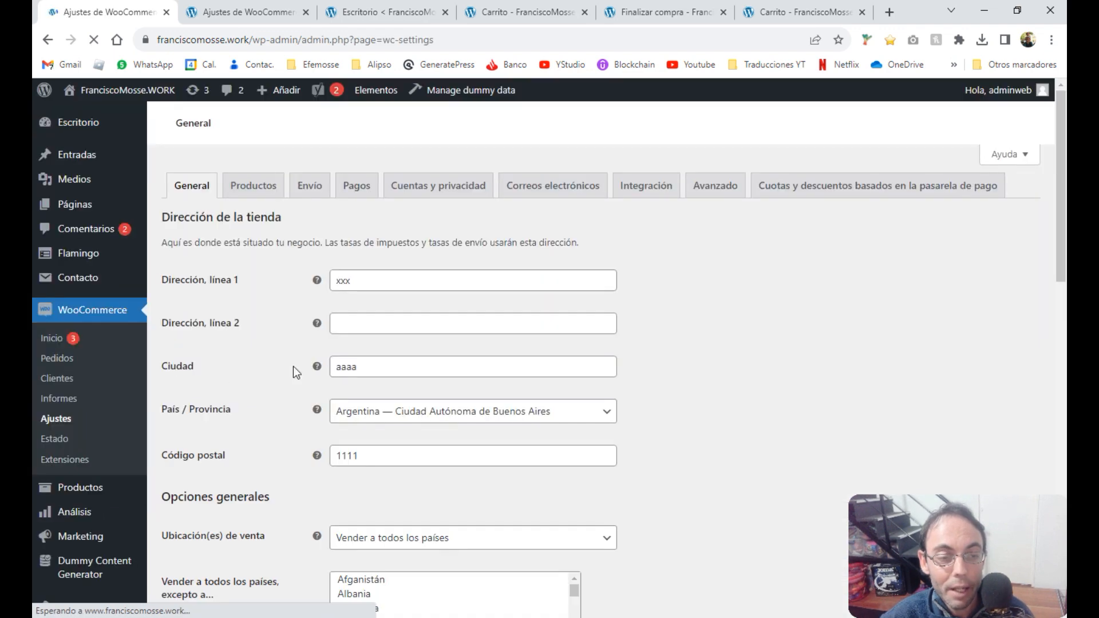
scroll(328, 356, "down", 10)
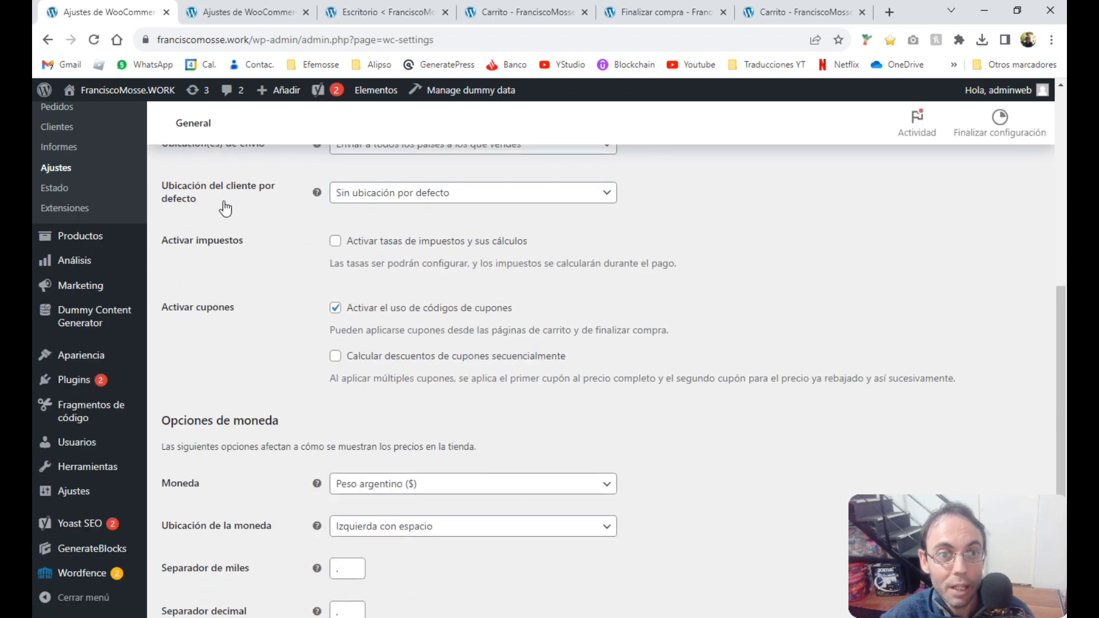
scroll(225, 208, "up", 4)
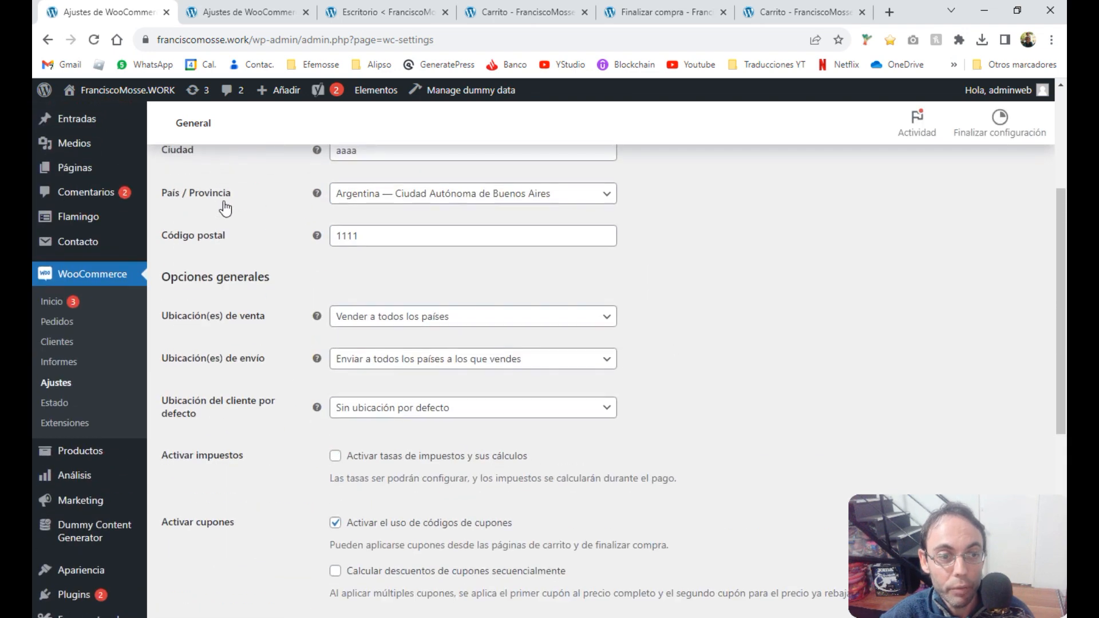
left_click(363, 410)
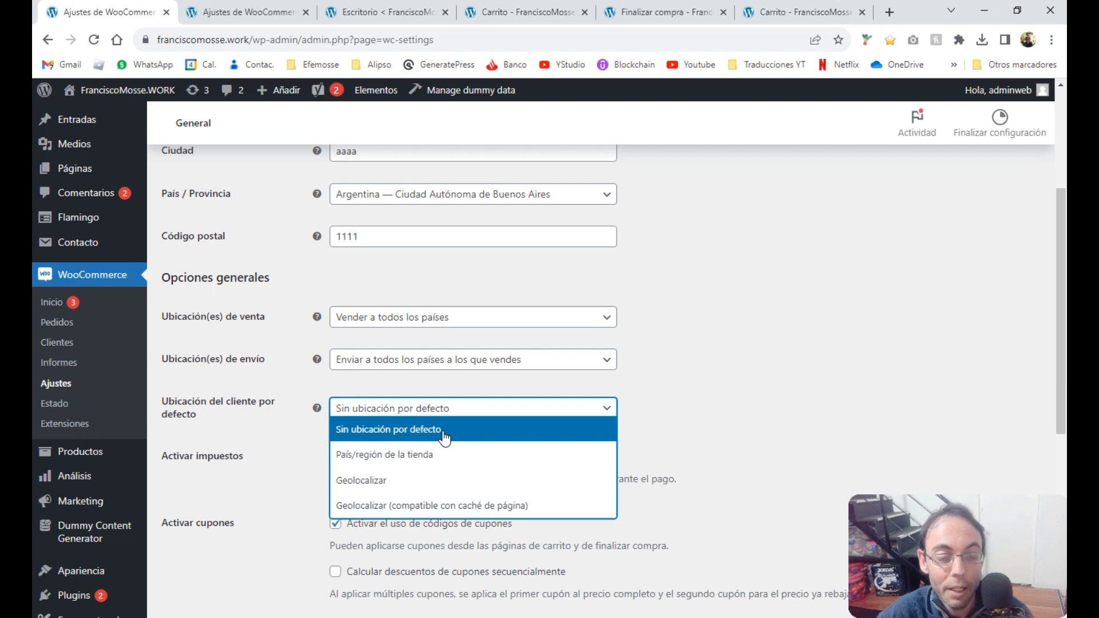
left_click(355, 460)
scroll(354, 460, "up", 1)
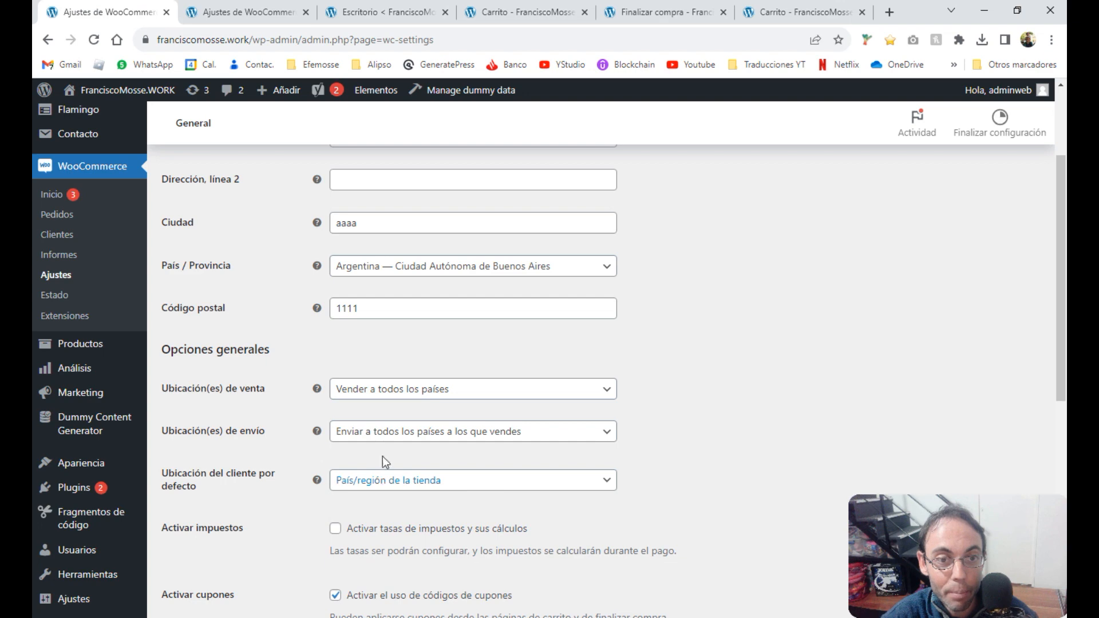
left_click(361, 483)
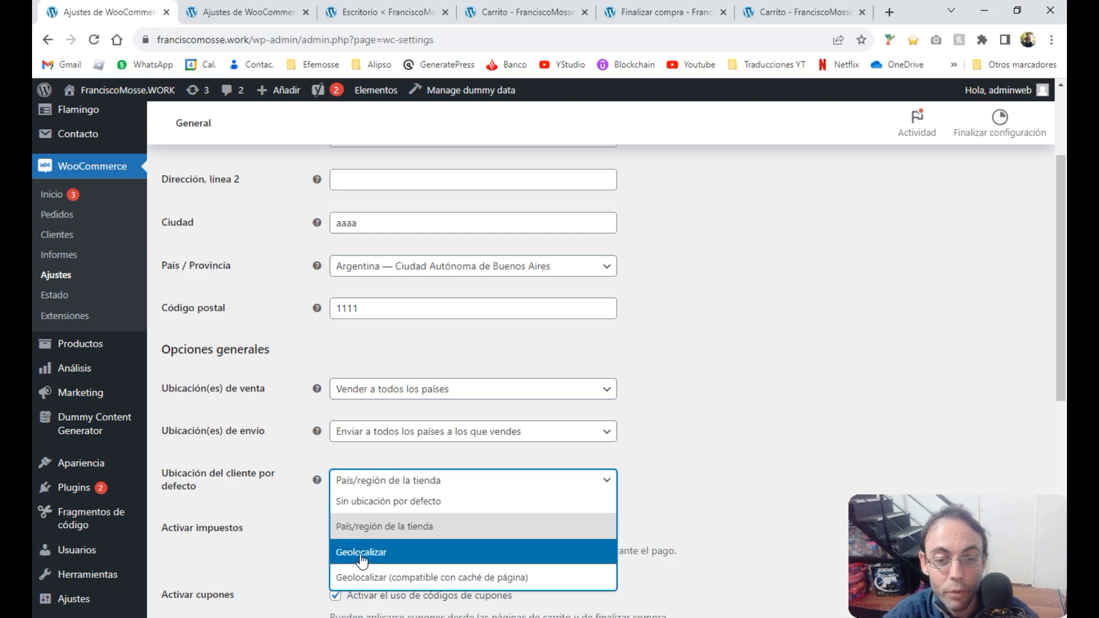
left_click(673, 496)
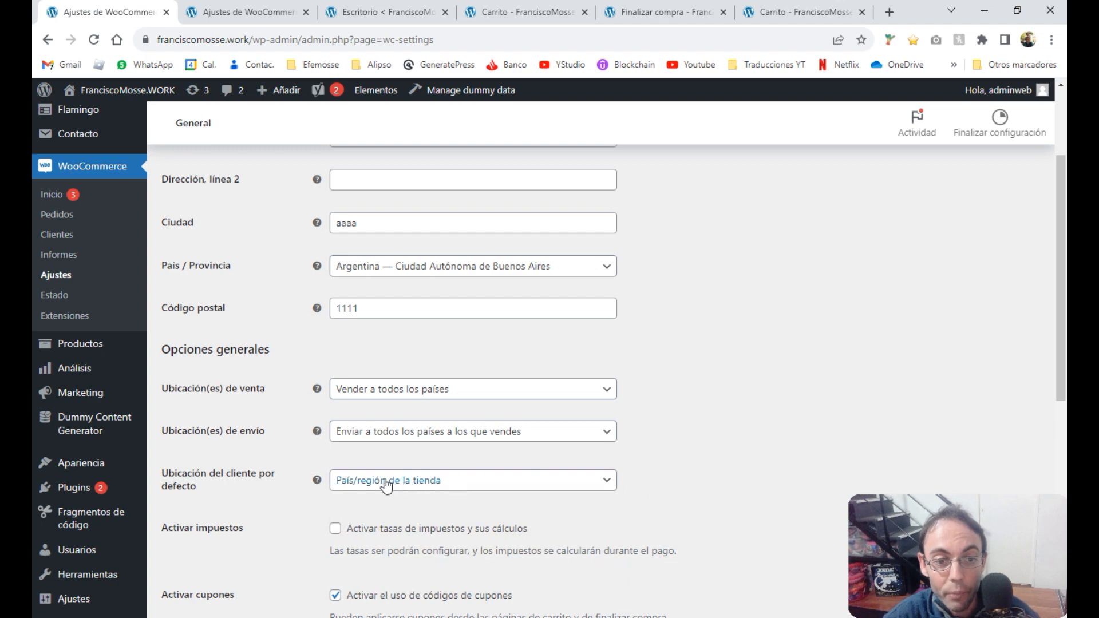
Open the WooCommerce shipping options and highlight the "Modo de depuración" setting.
left_click(246, 10)
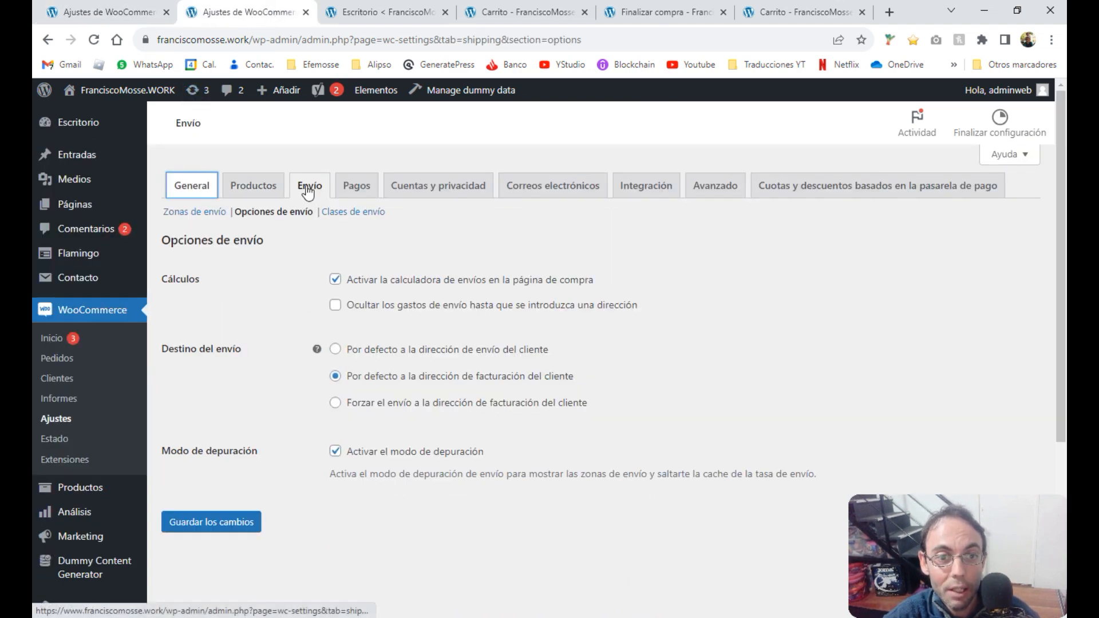
left_click(255, 213)
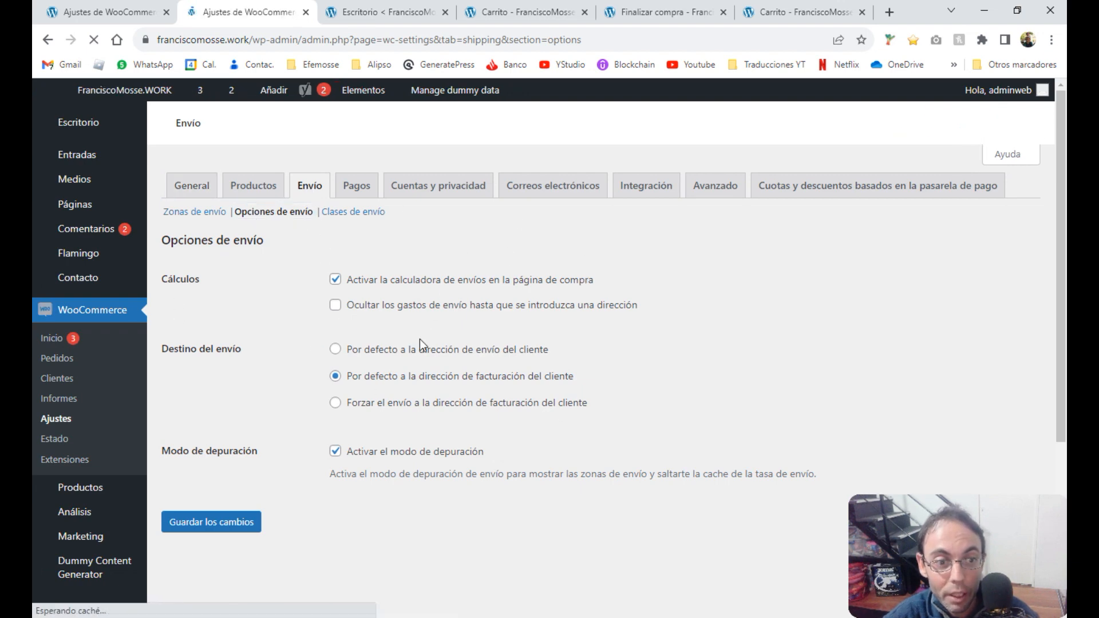
left_click_drag(162, 452, 255, 452)
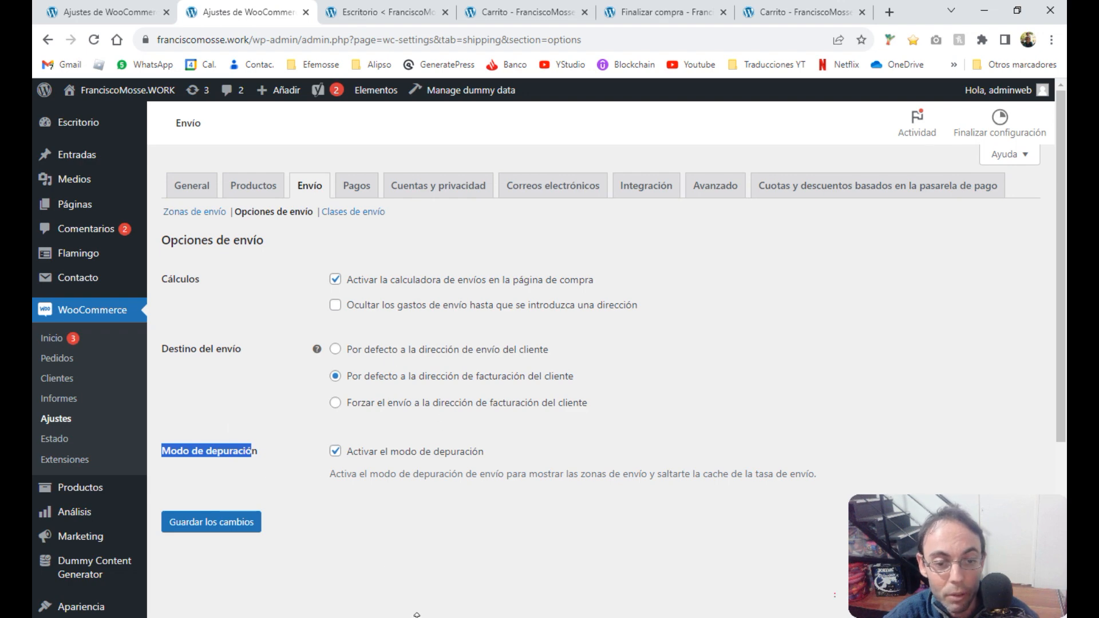
Load the Carrito page in a new incognito tab and compare its zone notice with the one in the earlier tab.
key("alt+Tab")
left_click_drag(629, 404, 186, 408)
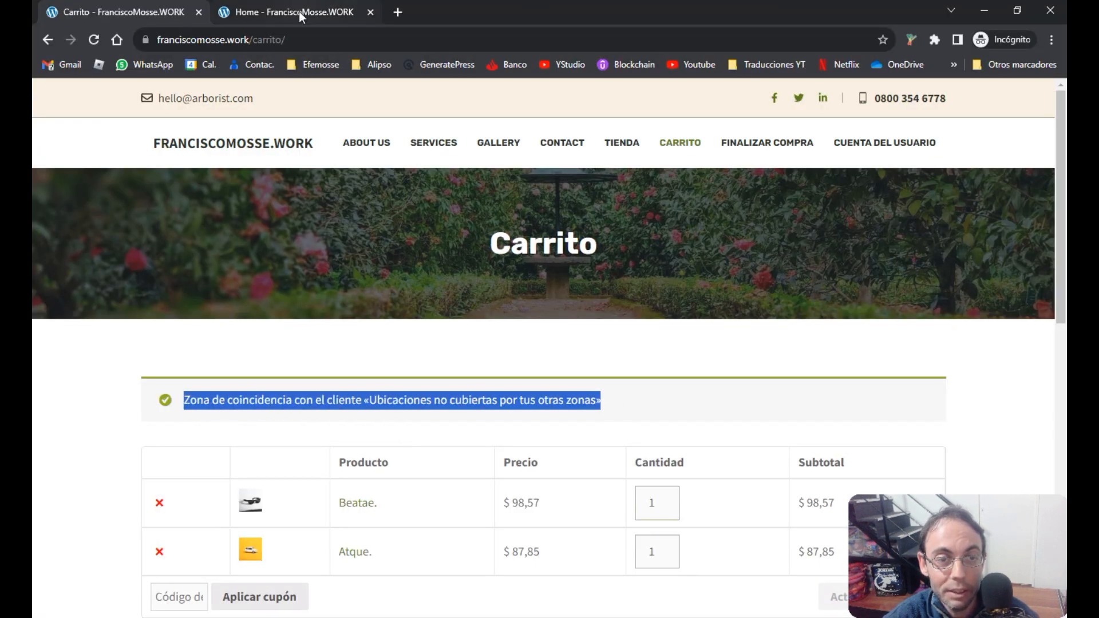
middle_click(675, 147)
left_click_drag(412, 11, 299, 14)
left_click_drag(424, 405, 188, 399)
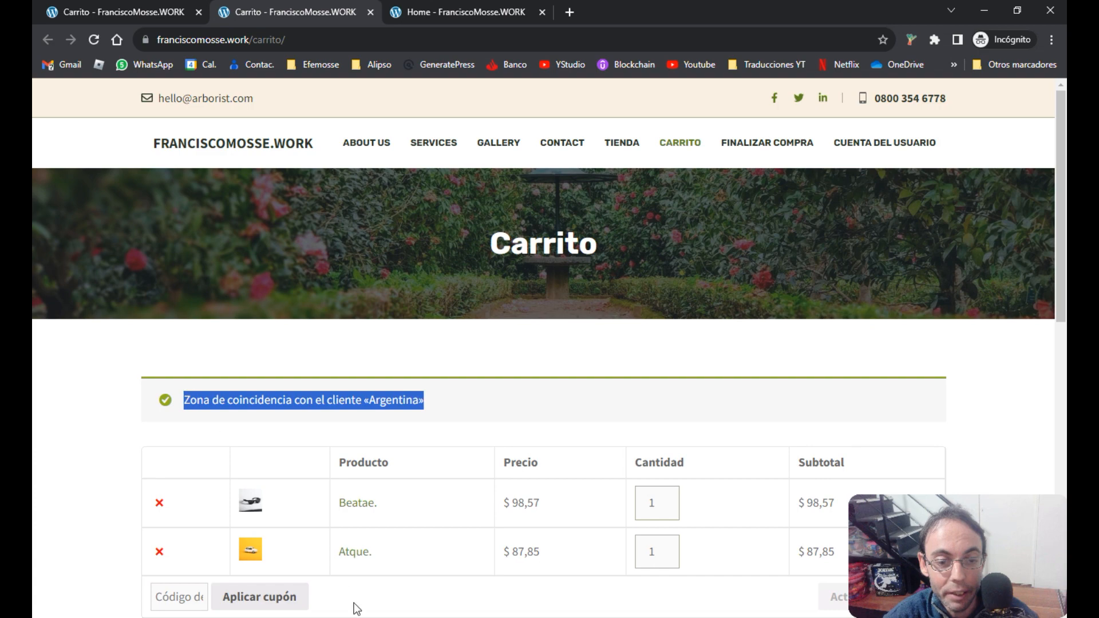
Disable "Activar el modo de depuración" in the WooCommerce shipping options and save the changes.
left_click_drag(161, 451, 252, 451)
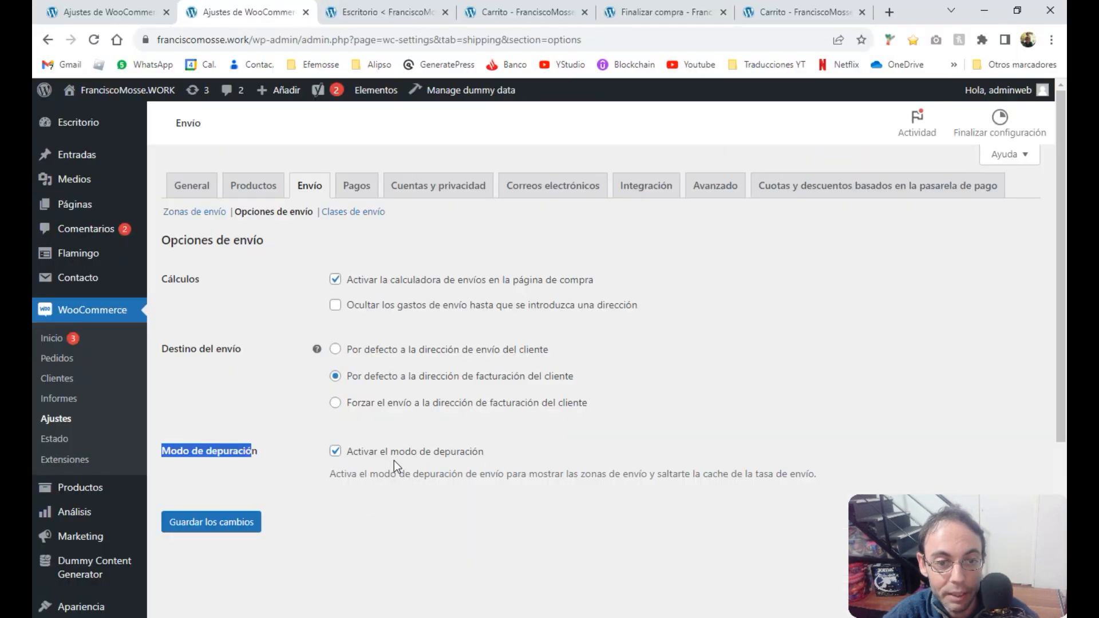
left_click(335, 452)
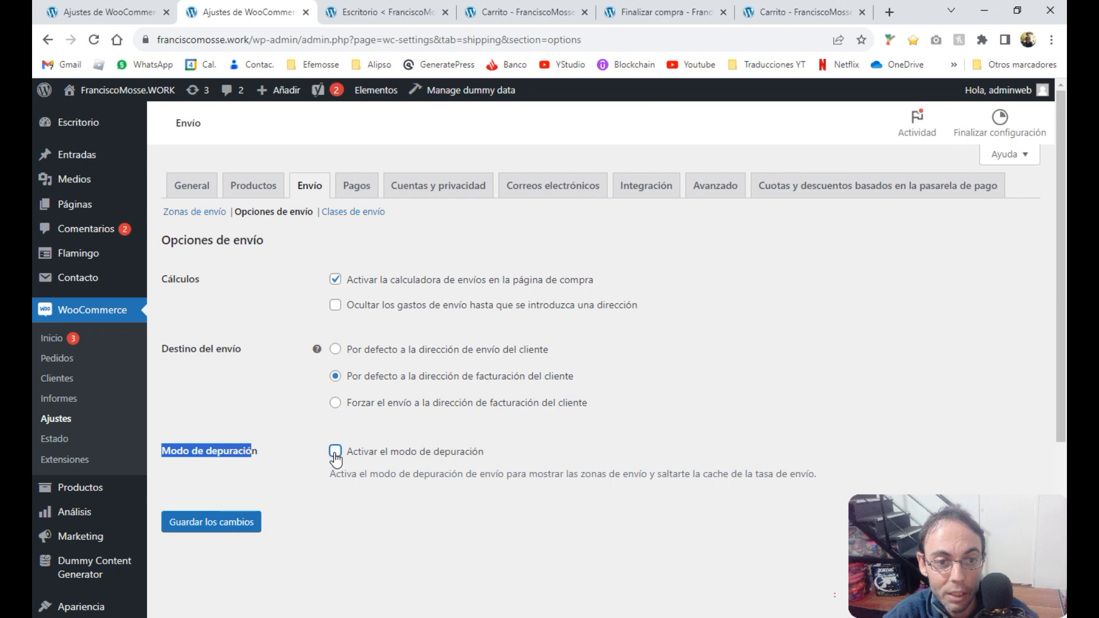
left_click(218, 523)
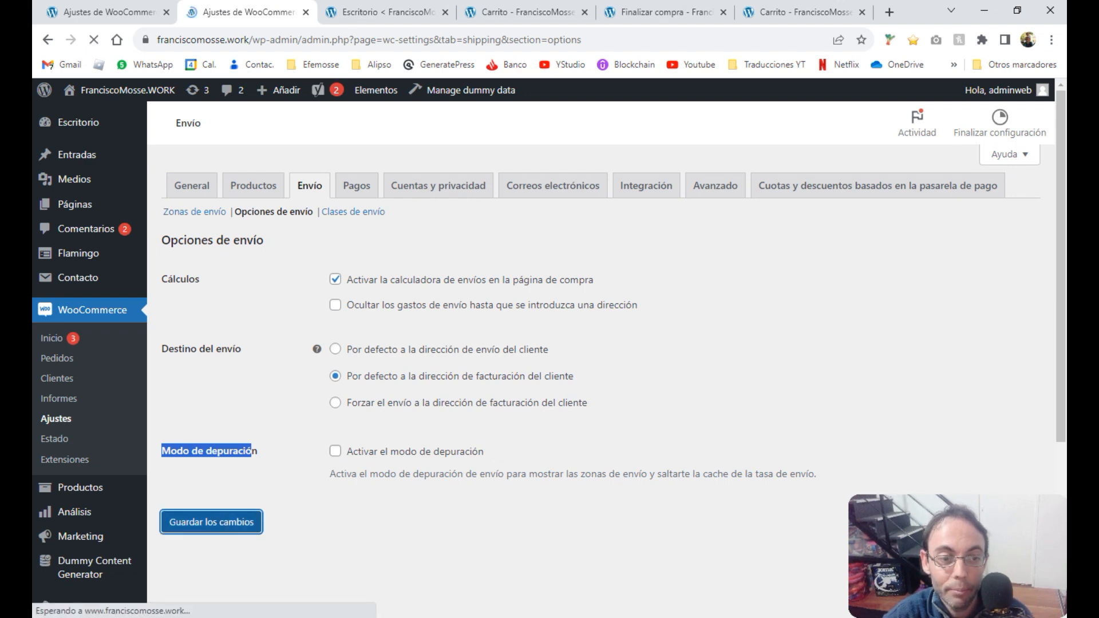
Load the Carrito page in another incognito tab to check whether the zone notice is still shown.
left_click(736, 566)
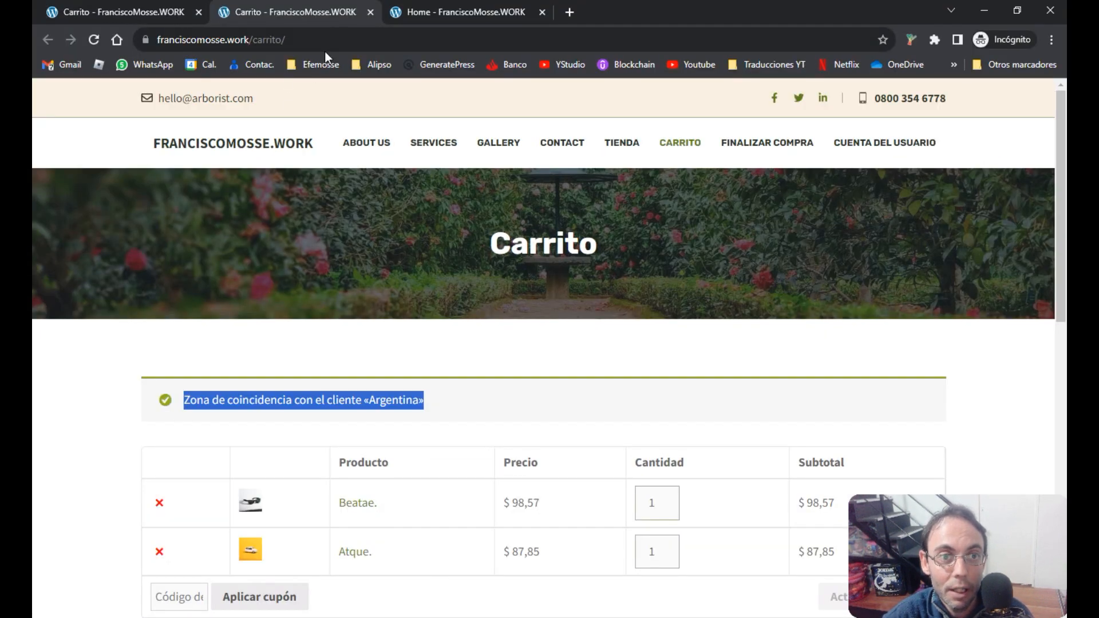
middle_click(662, 147)
left_click(452, 16)
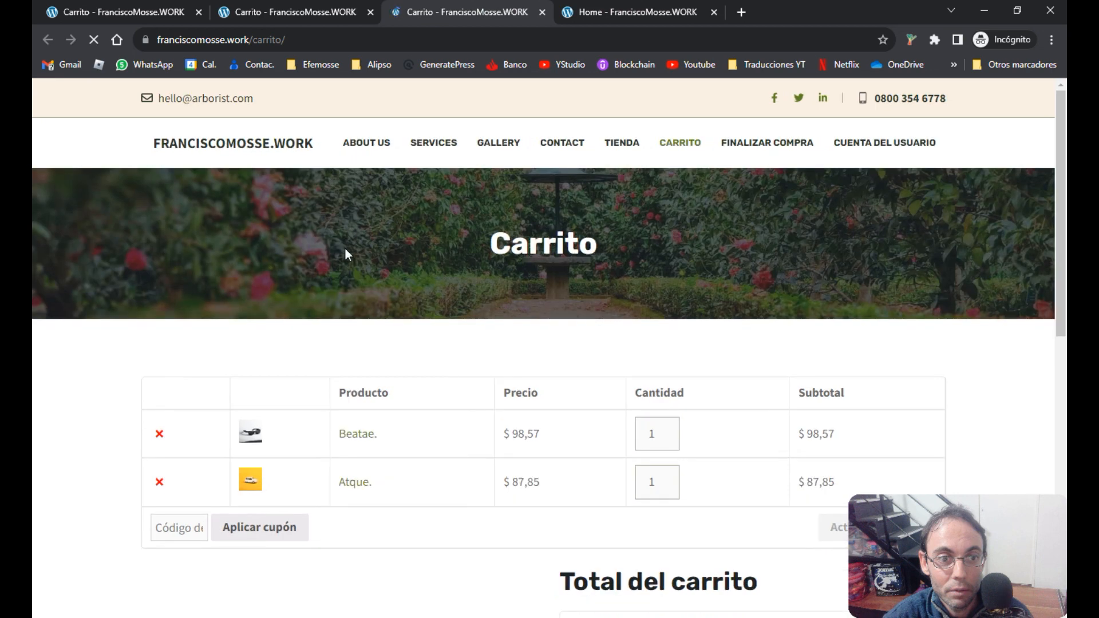
Review the default customer location setting in the WooCommerce general settings and return to the incognito cart.
key("alt+Tab")
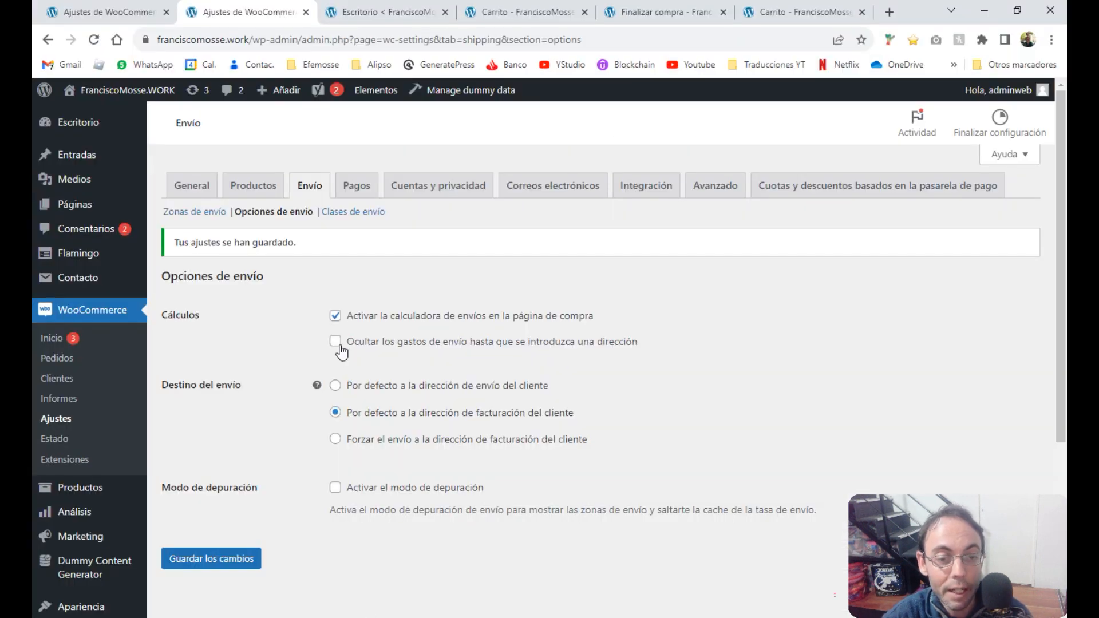
left_click(146, 8)
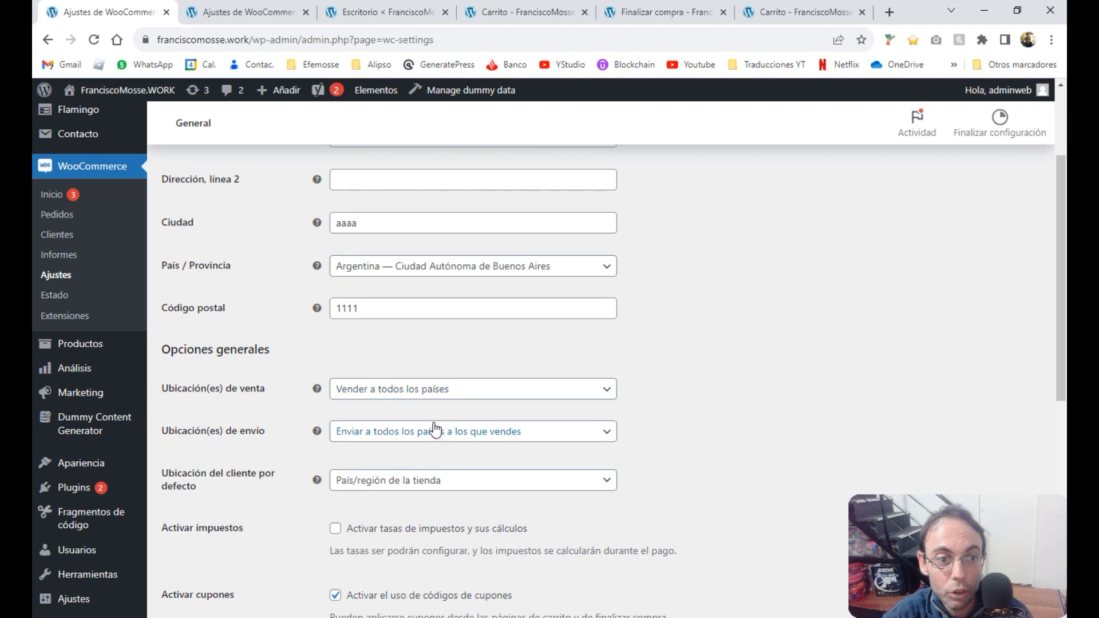
left_click_drag(160, 476, 216, 491)
left_click(216, 491)
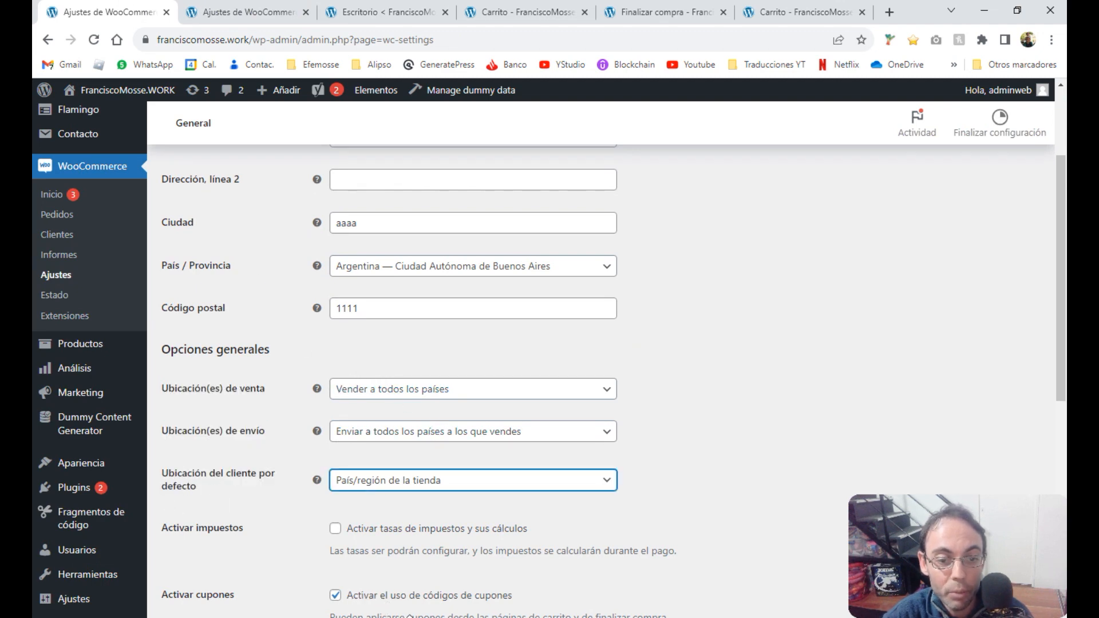
left_click(406, 617)
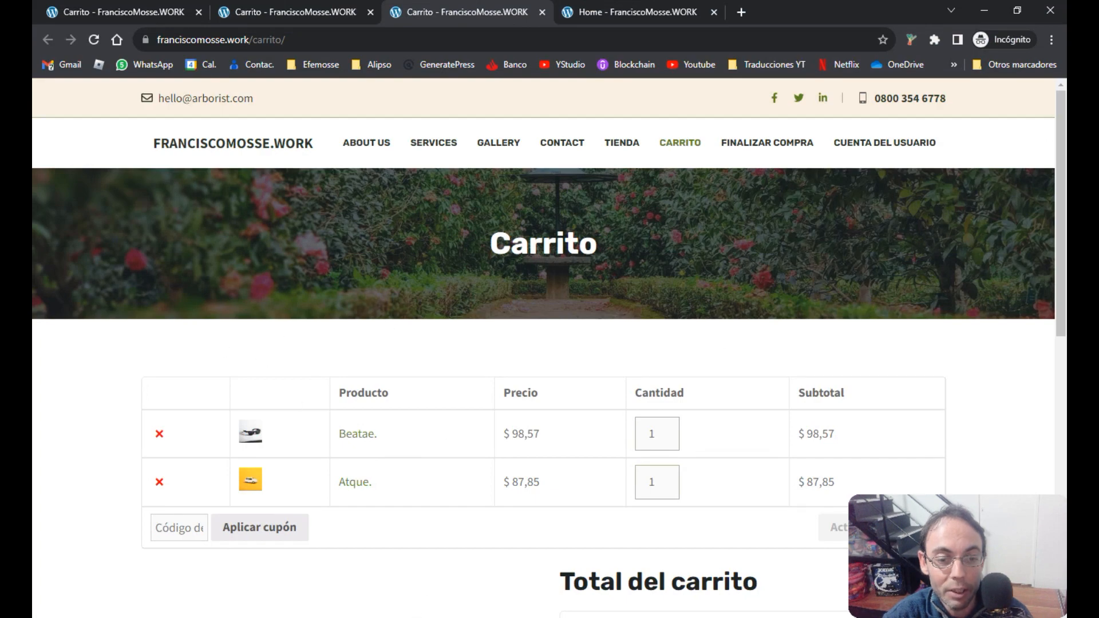
Review the default customer location in the WooCommerce general settings and the destination and debug mode settings in the shipping options.
key("alt+Tab")
scroll(381, 426, "down", 1)
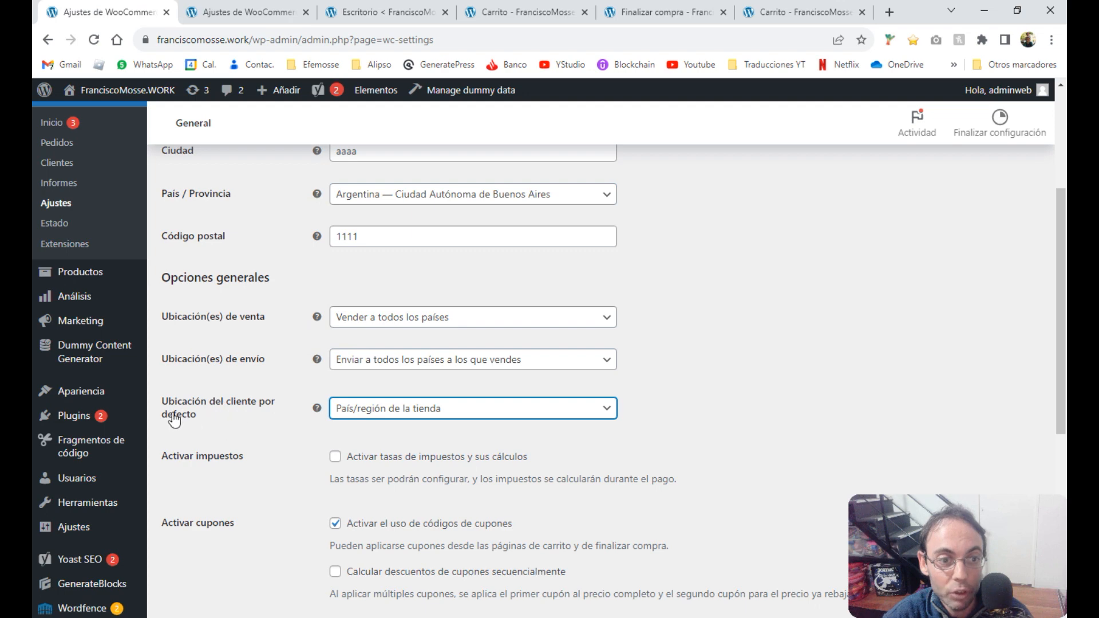
left_click(241, 11)
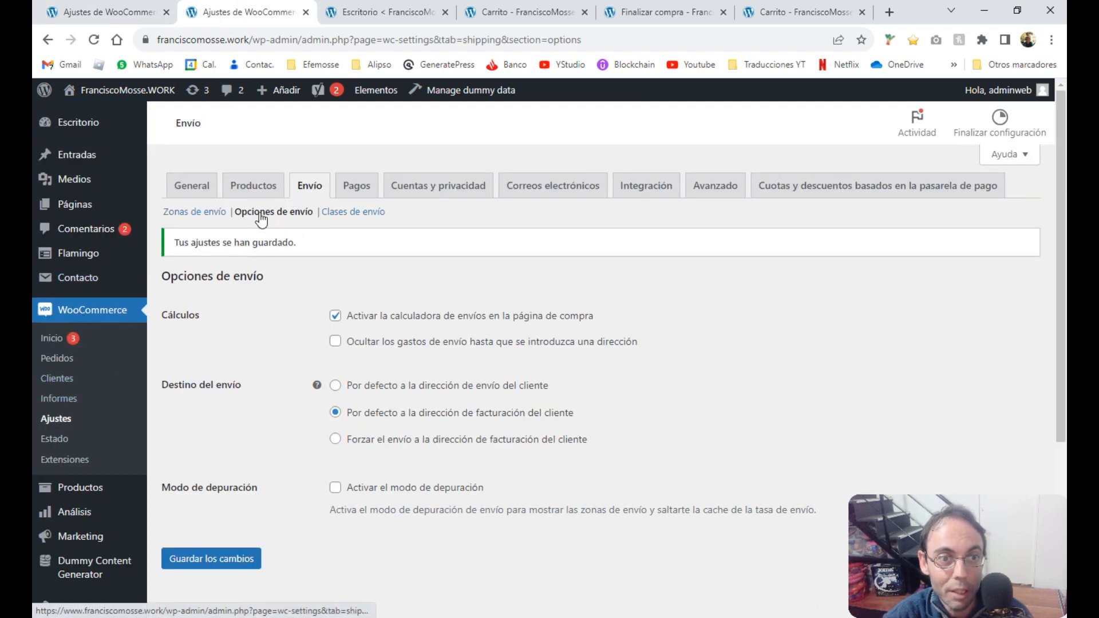
scroll(274, 220, "down", 1)
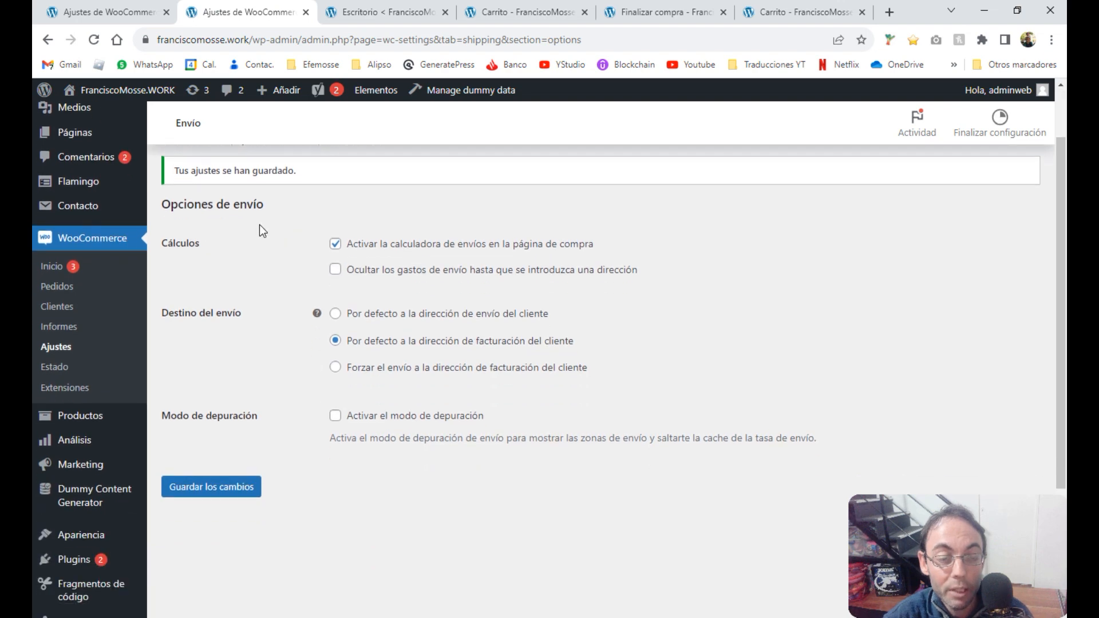
scroll(259, 224, "up", 1)
left_click_drag(156, 393, 246, 393)
left_click(246, 393)
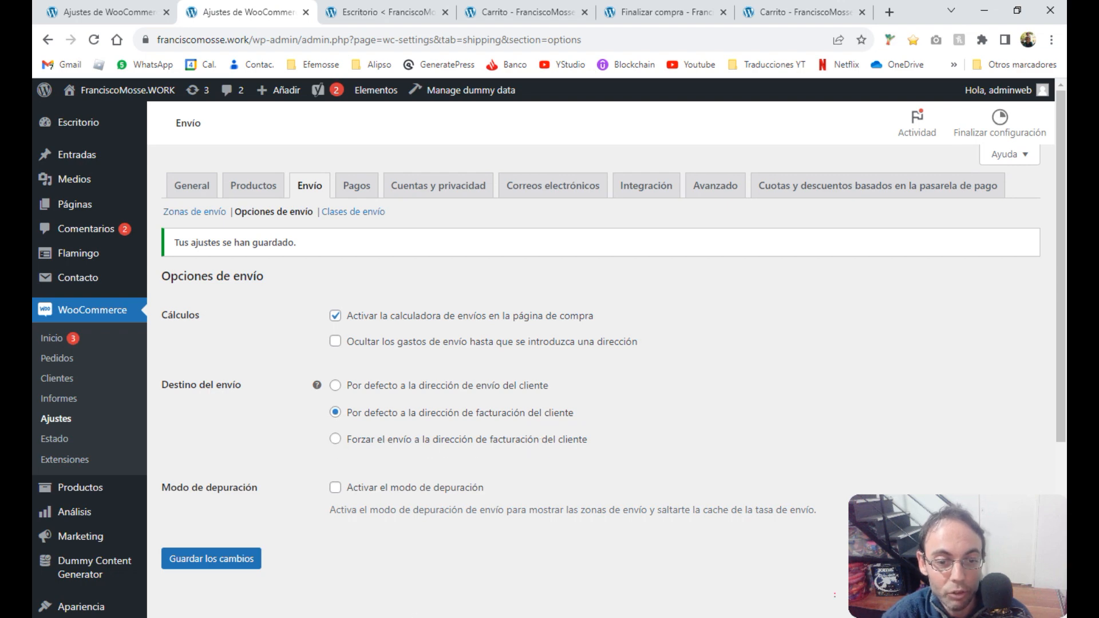
Return to the incognito Carrito page and inspect it for the zone notice and the shipping details in the cart totals.
key("alt+Tab")
scroll(471, 375, "down", 3)
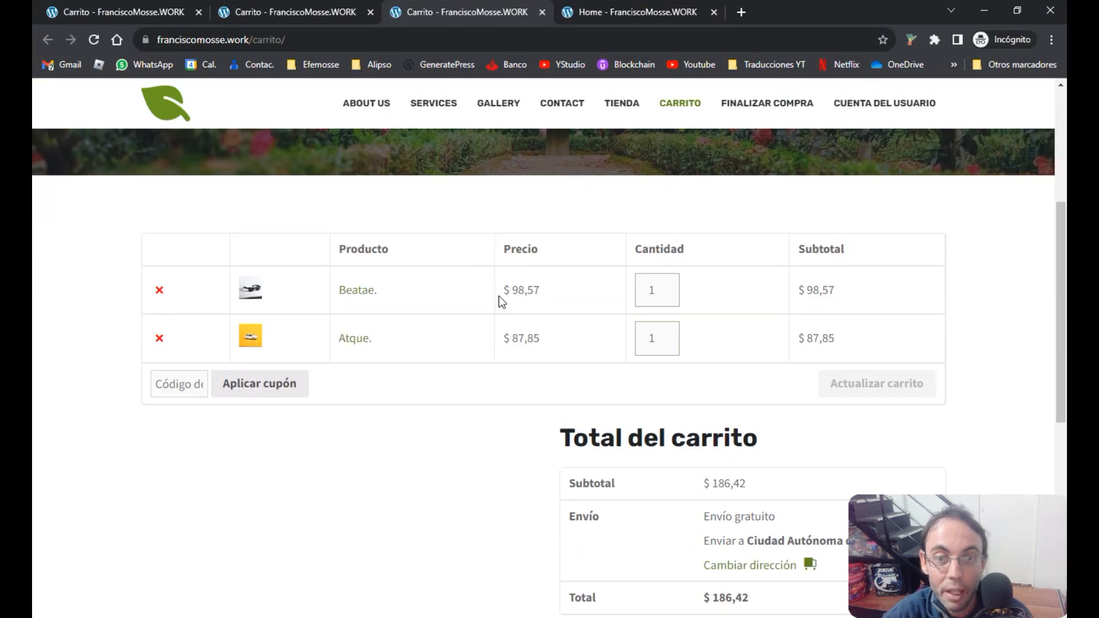
scroll(497, 275, "up", 3)
scroll(496, 254, "up", 2)
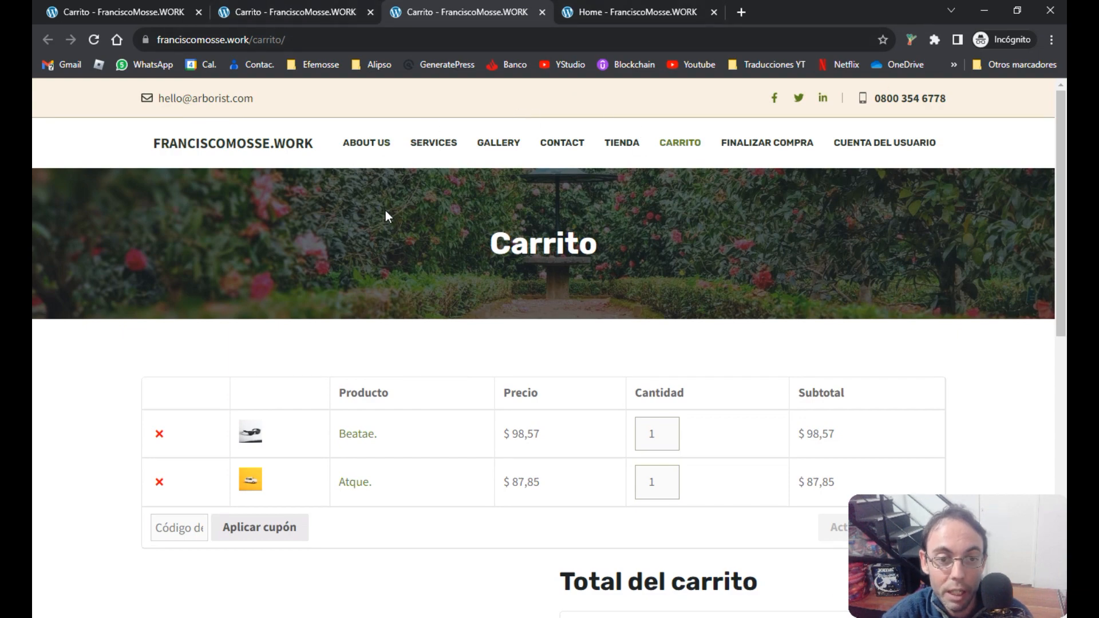
scroll(386, 212, "down", 10)
scroll(558, 241, "up", 4)
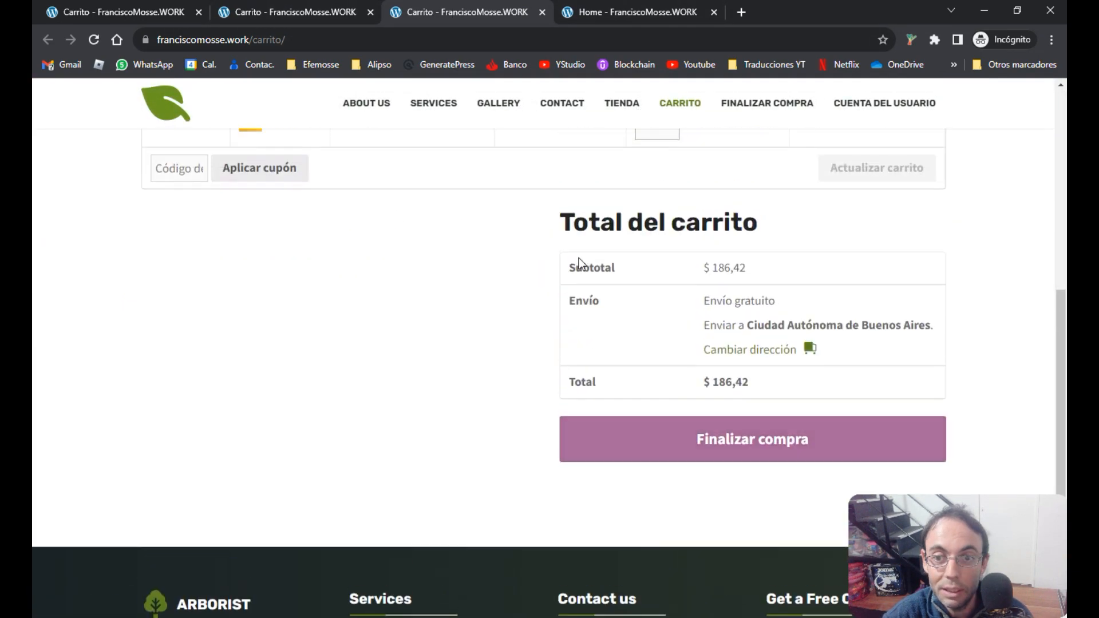
Proceed from the cart to Finalizar compra and examine the country and province in the billing details.
left_click(690, 452)
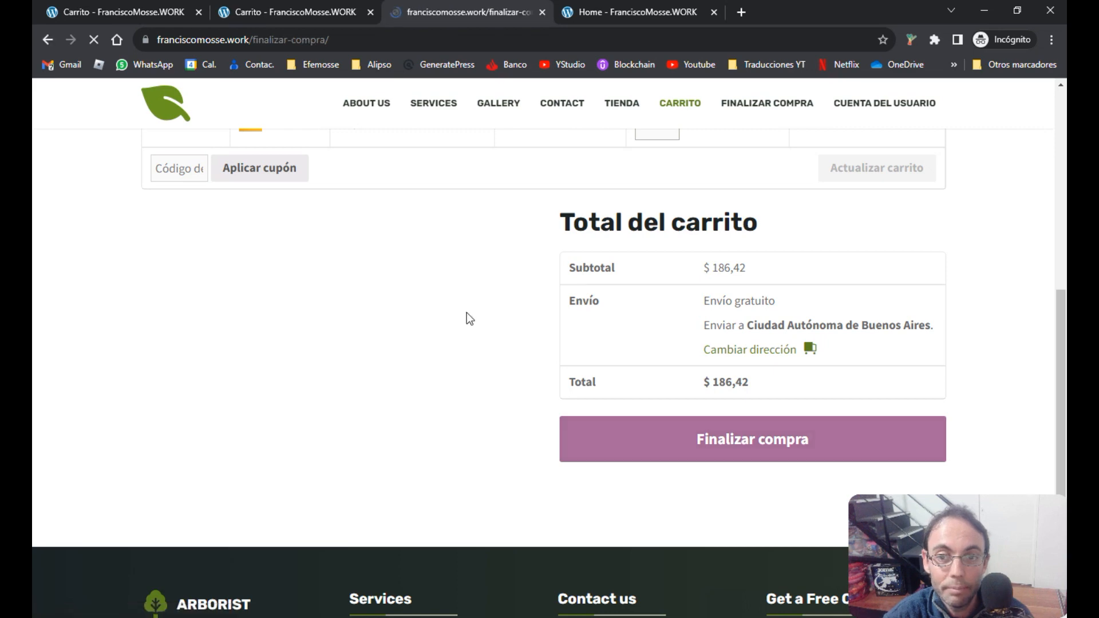
scroll(466, 312, "down", 2)
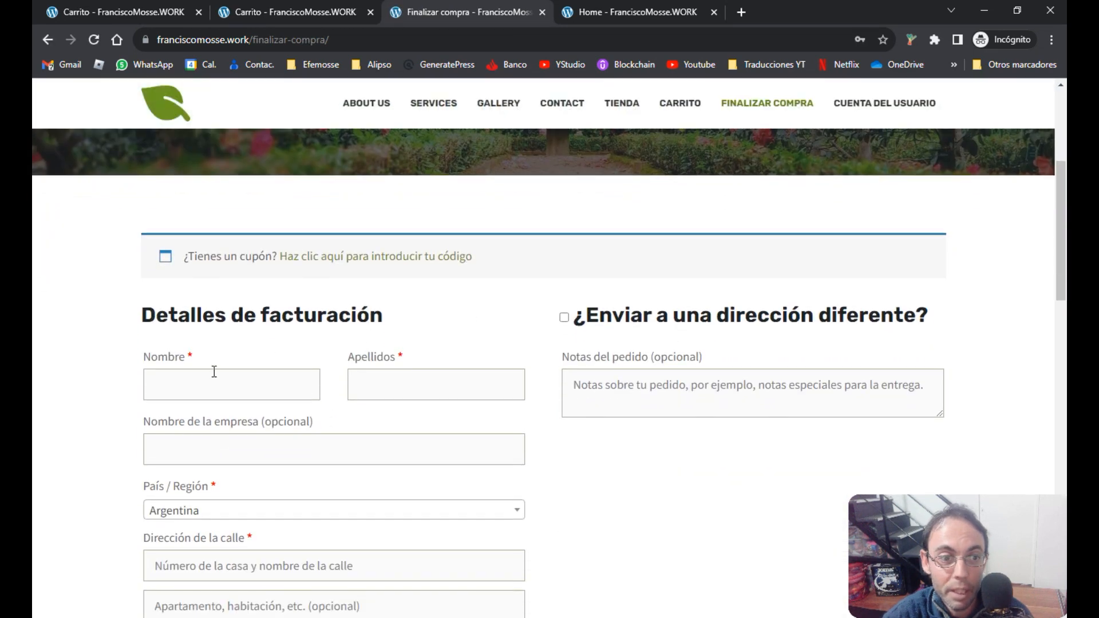
scroll(214, 369, "down", 3)
scroll(202, 275, "down", 1)
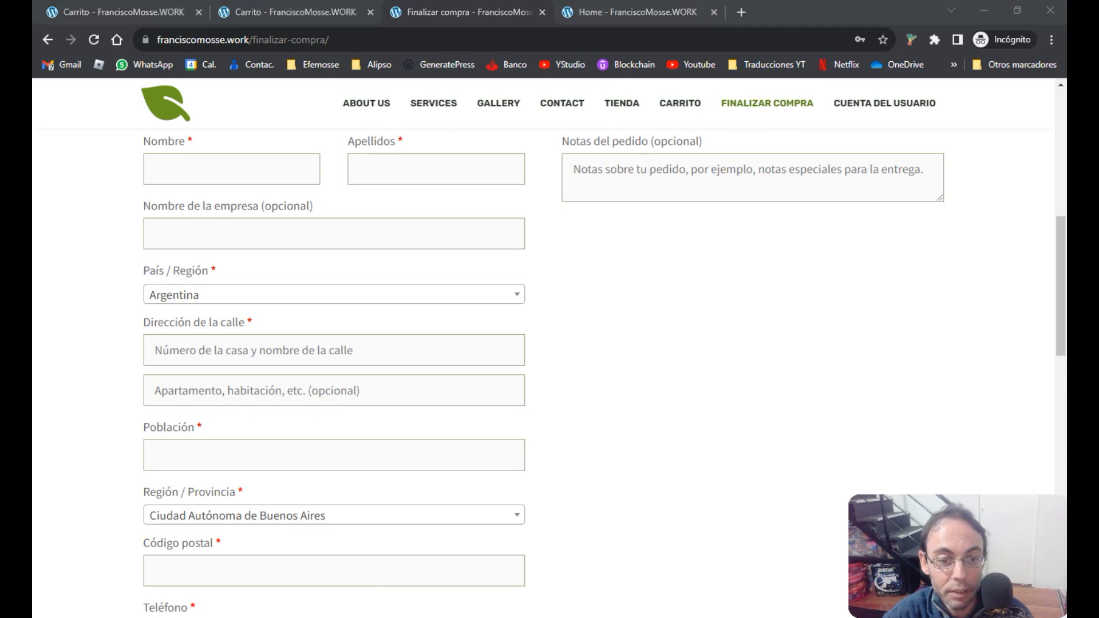
Set the default customer location to "Sin ubicación por defecto" in the WooCommerce general settings and save the changes.
key("alt+Tab")
left_click(114, 12)
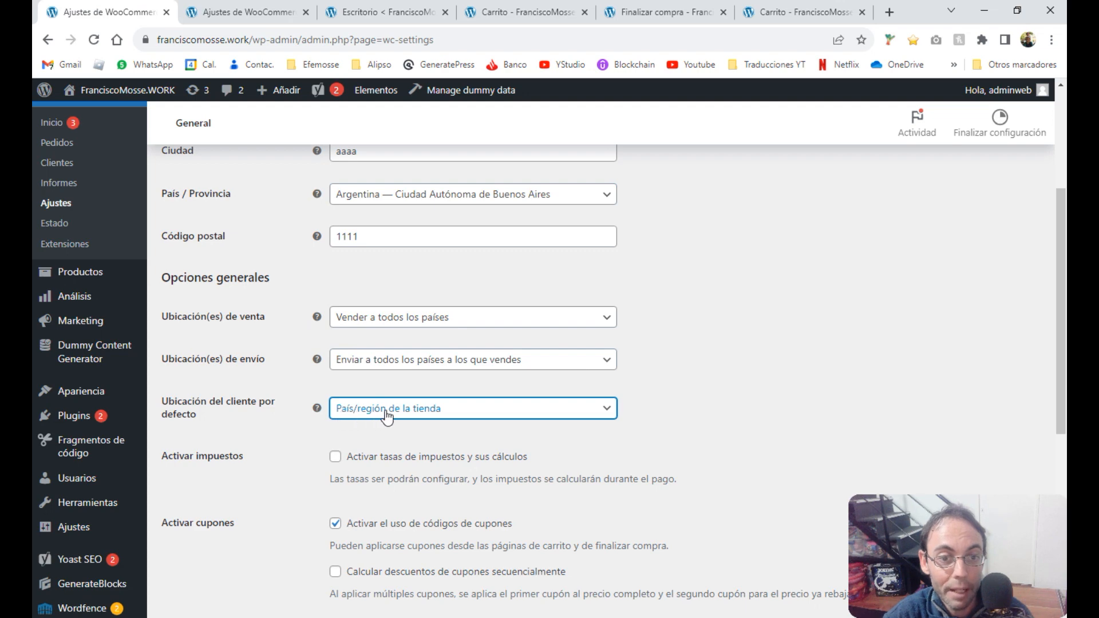
left_click(350, 412)
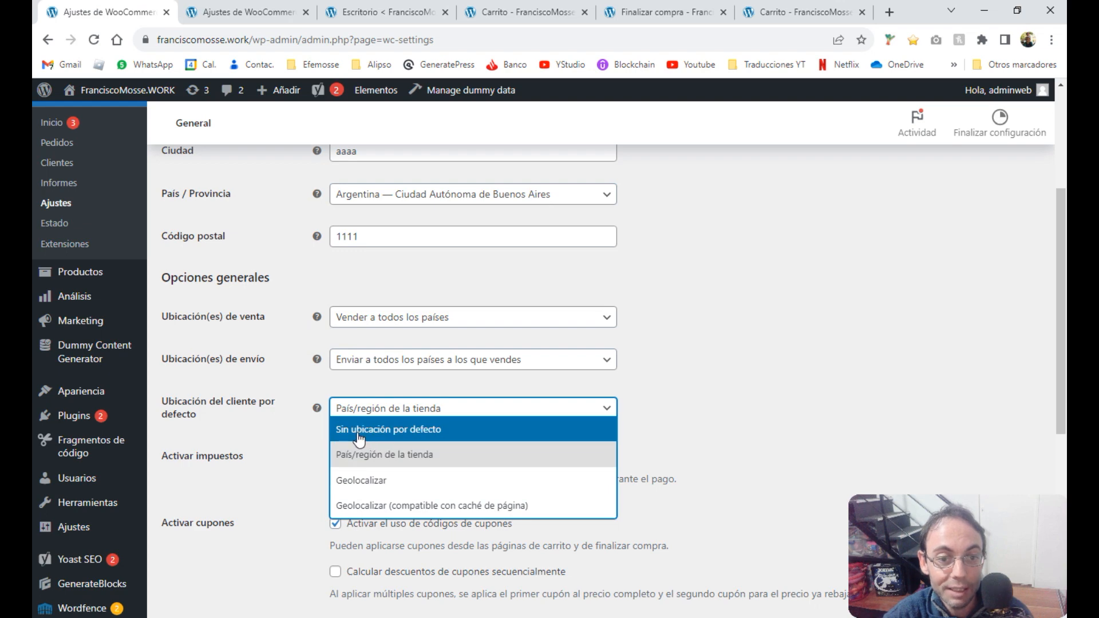
left_click(359, 430)
scroll(357, 433, "down", 7)
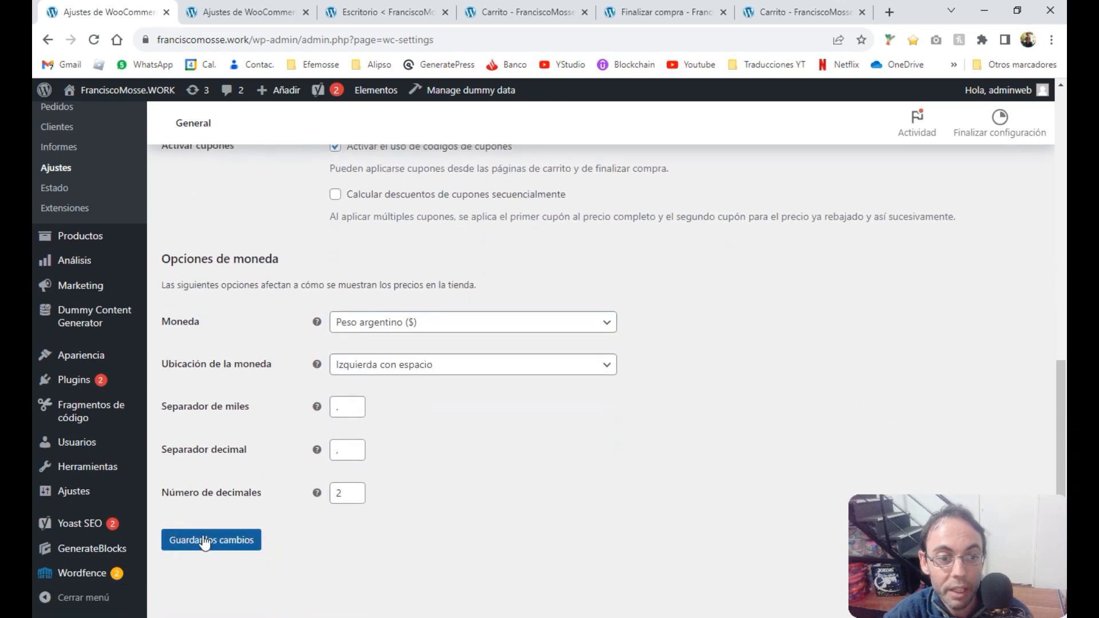
left_click(205, 541)
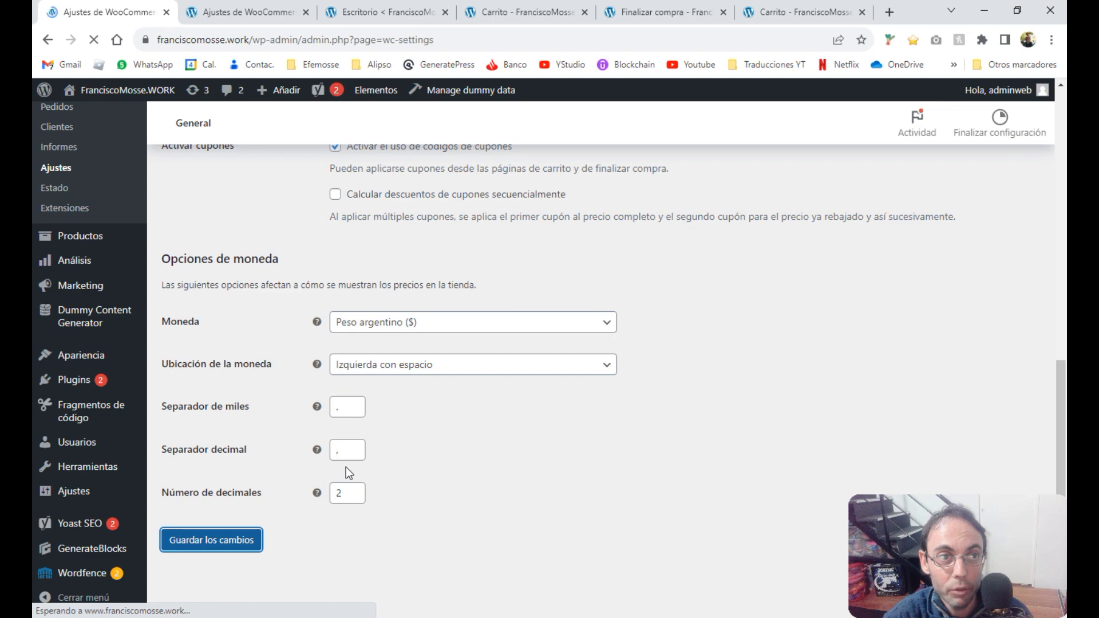
Copy the address of the incognito Finalizar compra page and close all the incognito tabs.
key("alt+Tab")
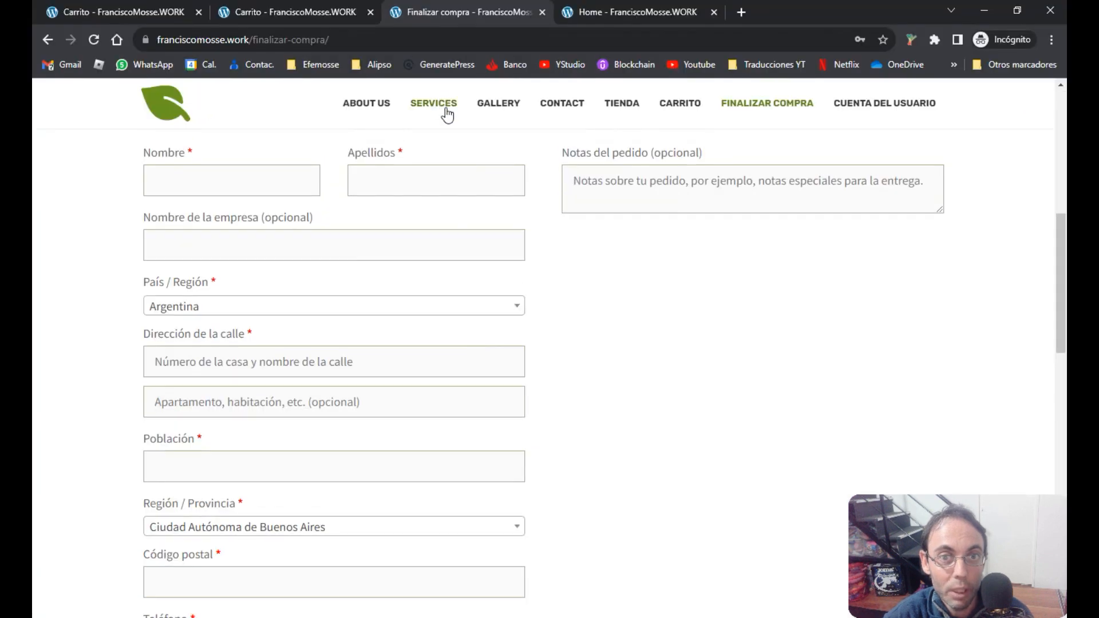
scroll(447, 115, "up", 6)
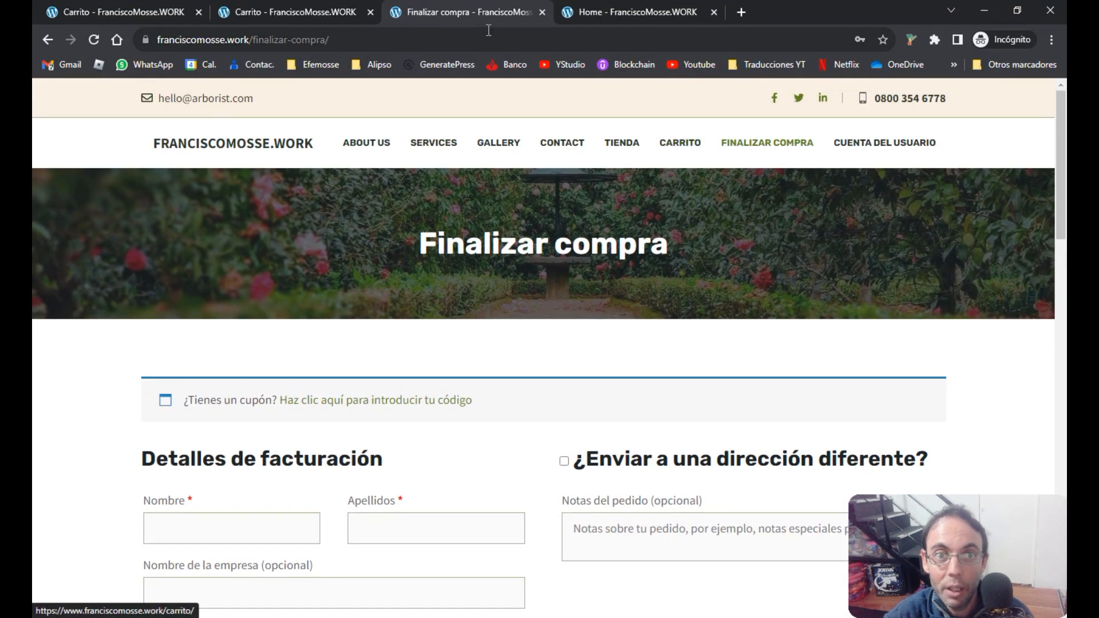
left_click(476, 40)
key("ctrl+c")
left_click(542, 12)
left_click(540, 12)
left_click(370, 12)
left_click(198, 12)
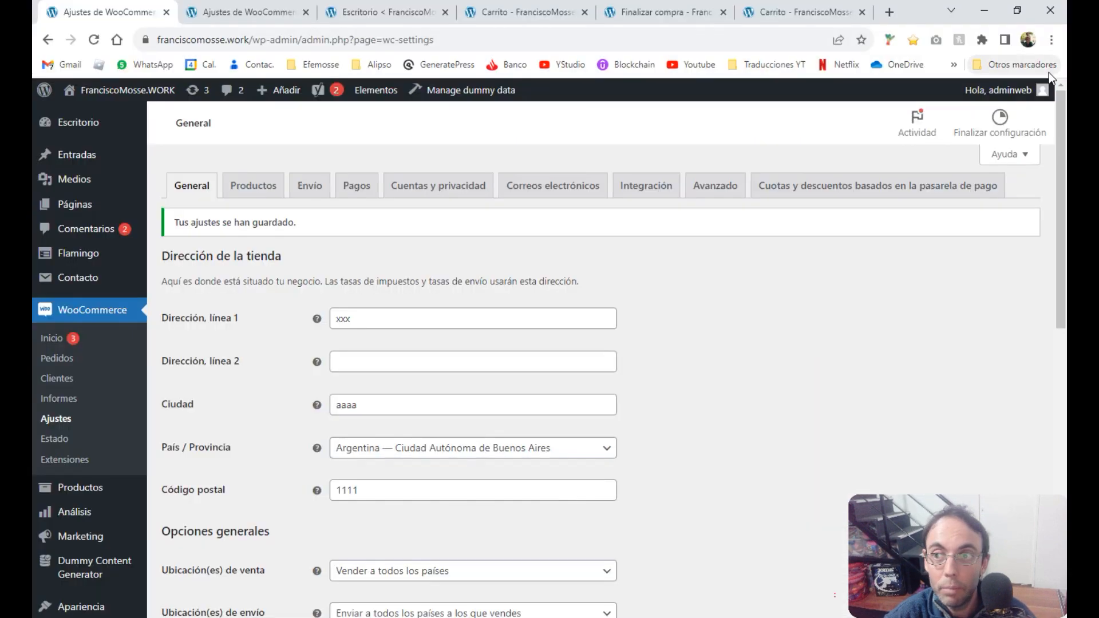
Load the copied Finalizar compra address in a new incognito window.
left_click(1052, 37)
left_click(892, 88)
key("ctrl+v")
key("Return")
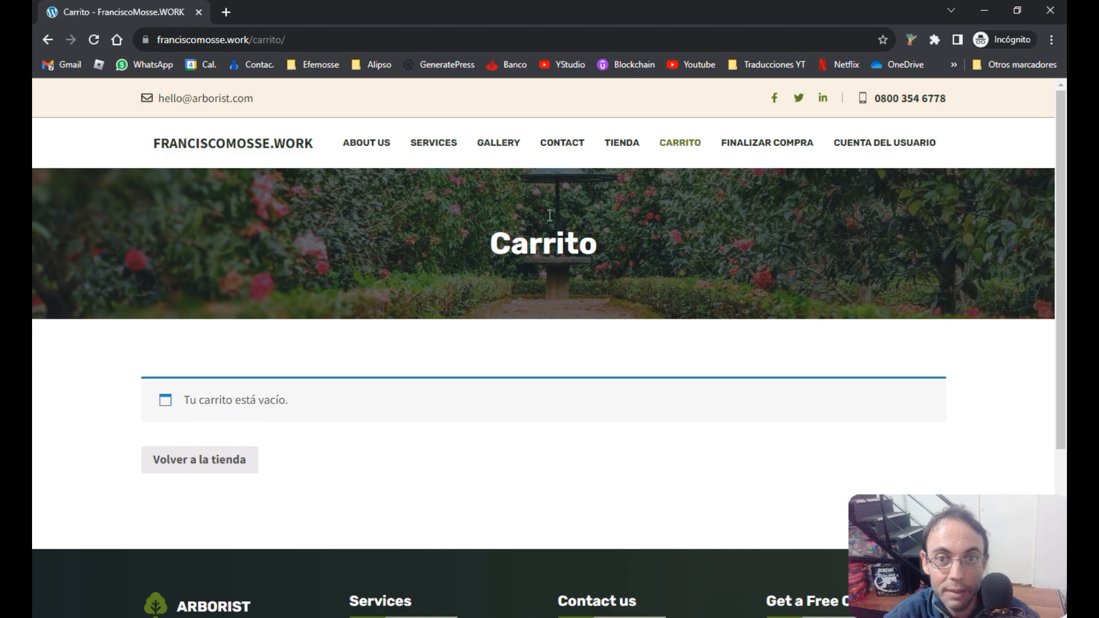
Add the products Atque and Beatae to the cart from the Tienda page and view the cart.
left_click(629, 148)
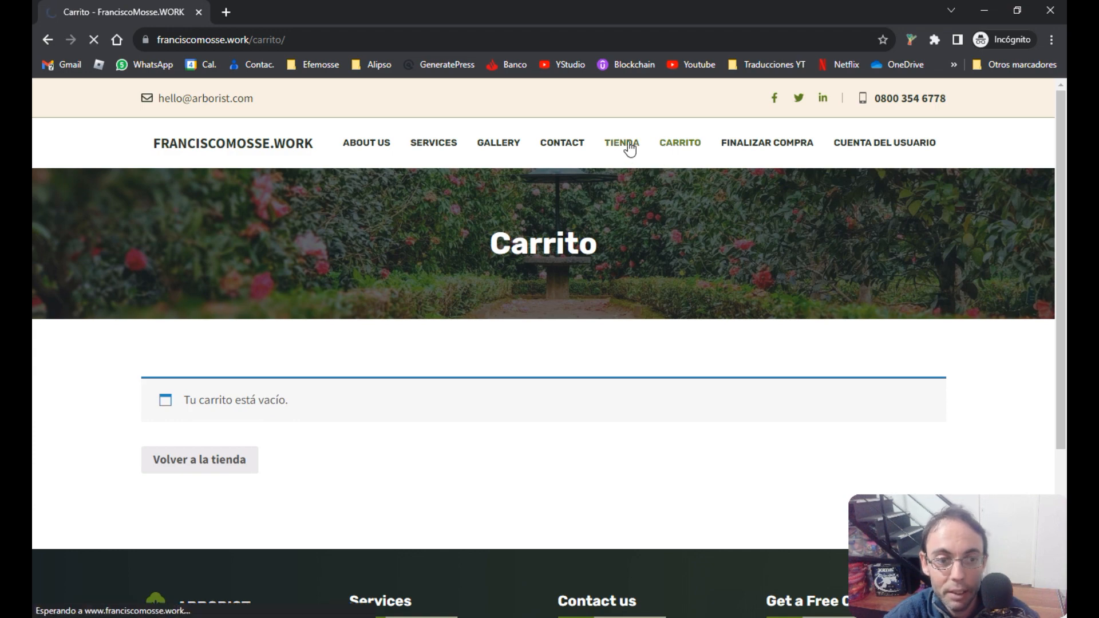
scroll(340, 432, "down", 3)
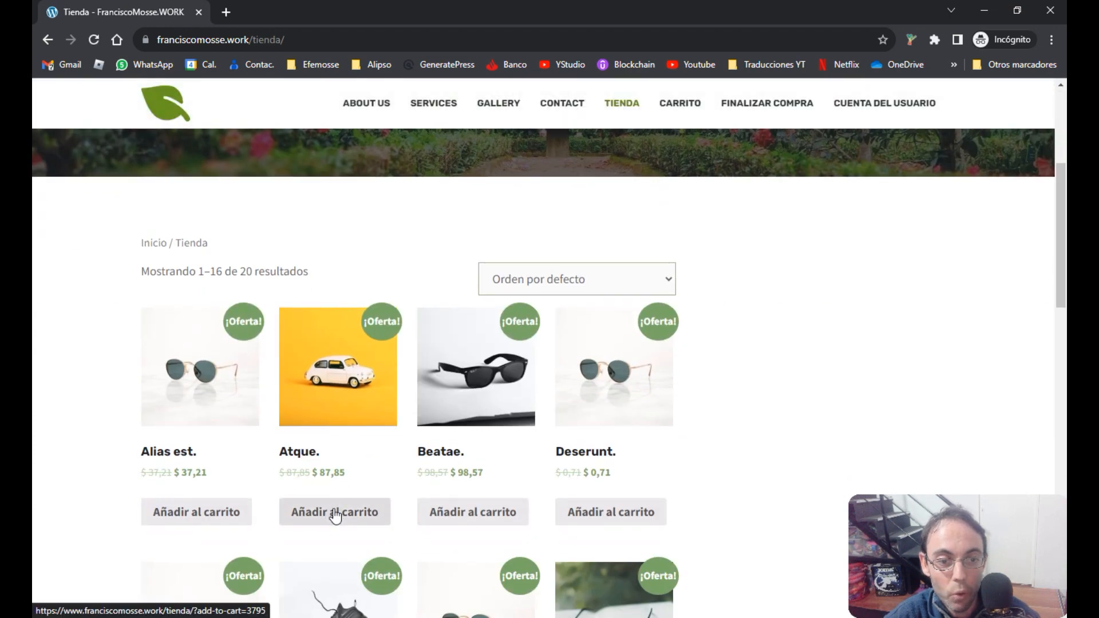
left_click(335, 516)
left_click(426, 519)
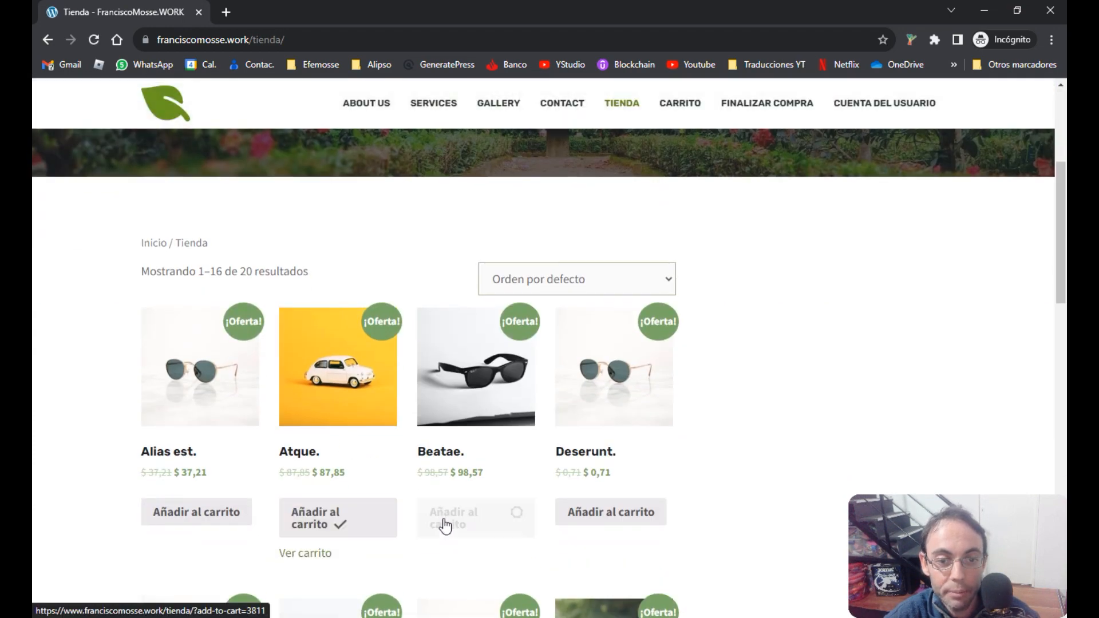
left_click(311, 554)
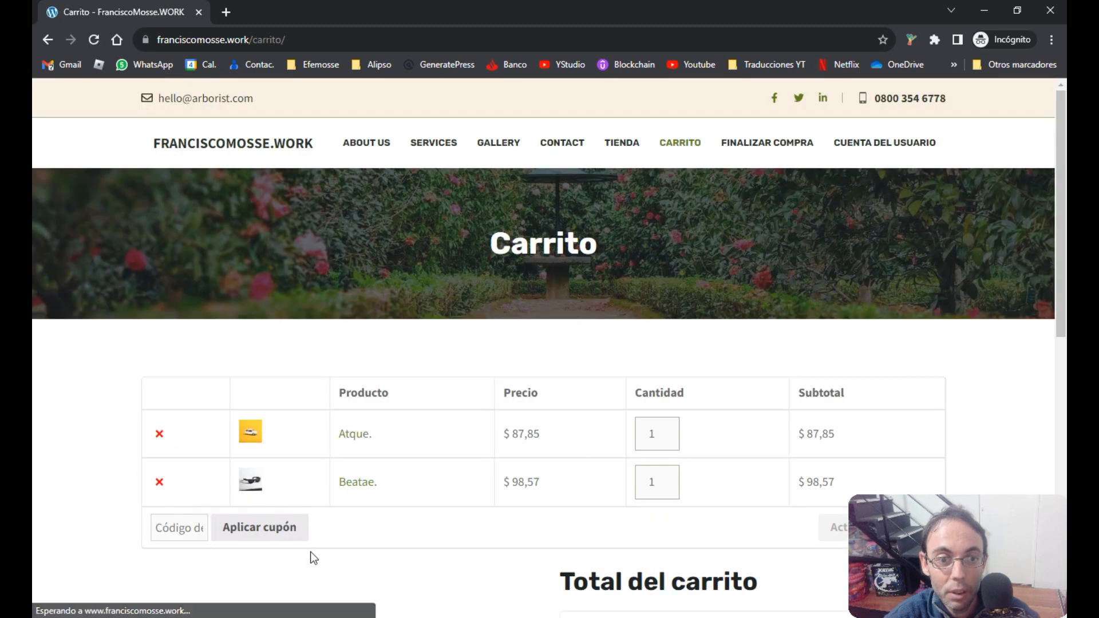
Proceed to checkout with the new cart and check the country and province fields in the billing details.
scroll(527, 499, "down", 4)
scroll(526, 499, "down", 1)
left_click(743, 522)
scroll(586, 380, "down", 5)
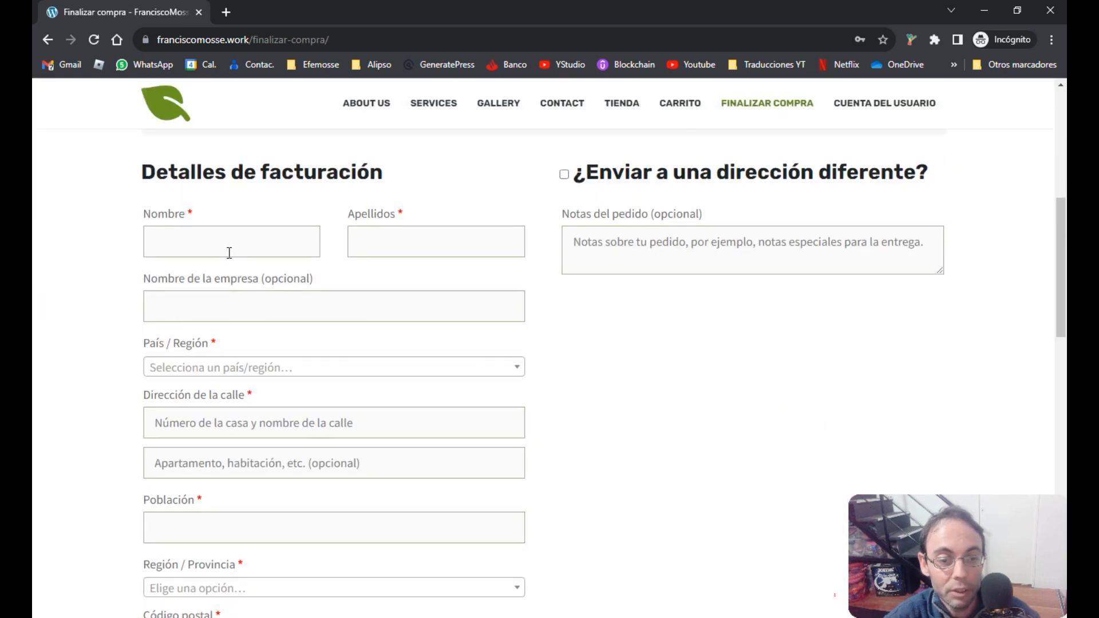
Enable "Activar el modo de depuración" in the WooCommerce shipping options and save the changes.
mouse_move(366, 617)
left_click(574, 572)
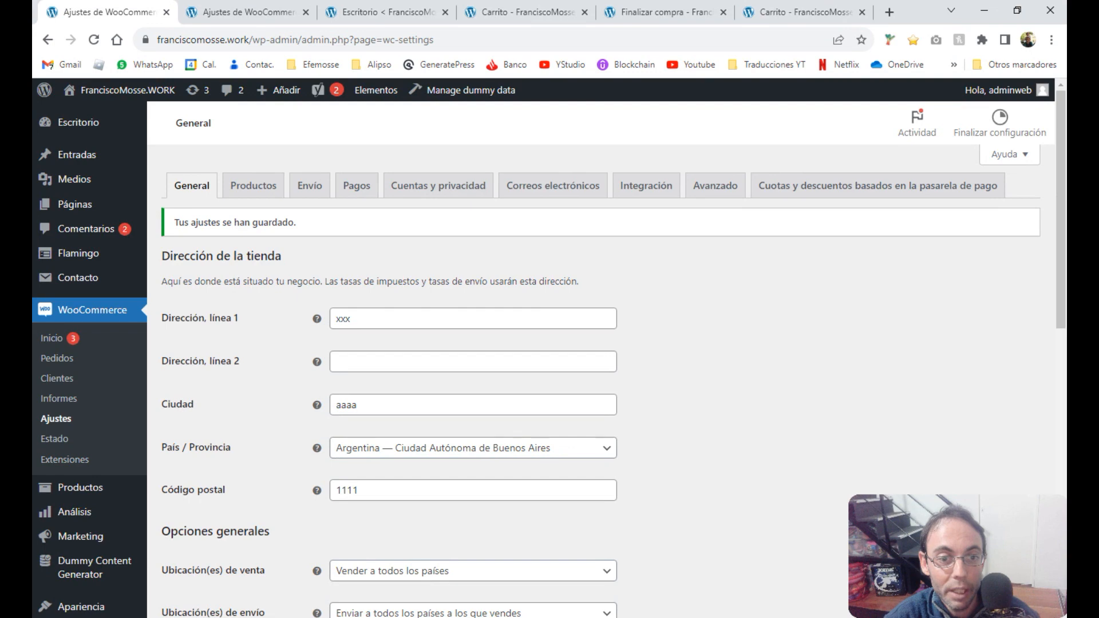
scroll(412, 458, "down", 2)
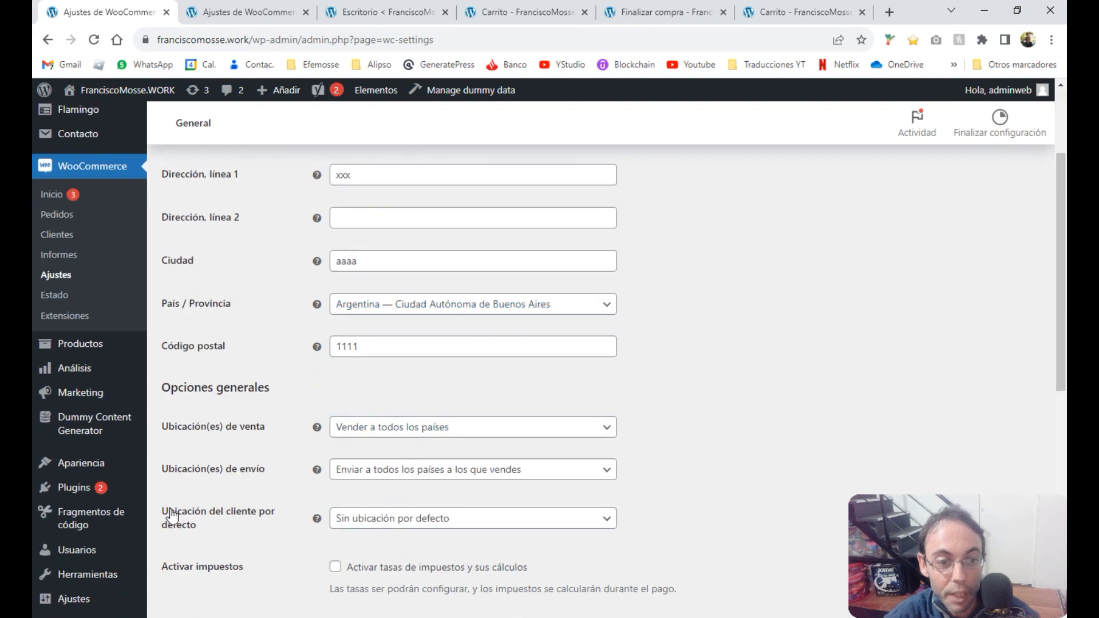
left_click(239, 16)
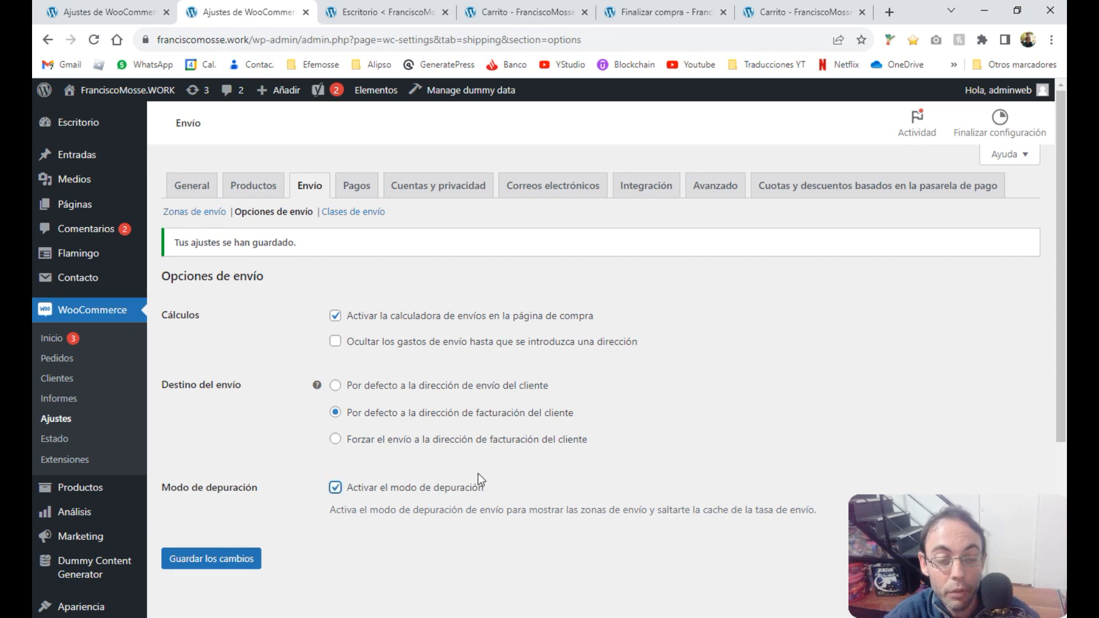
left_click(207, 560)
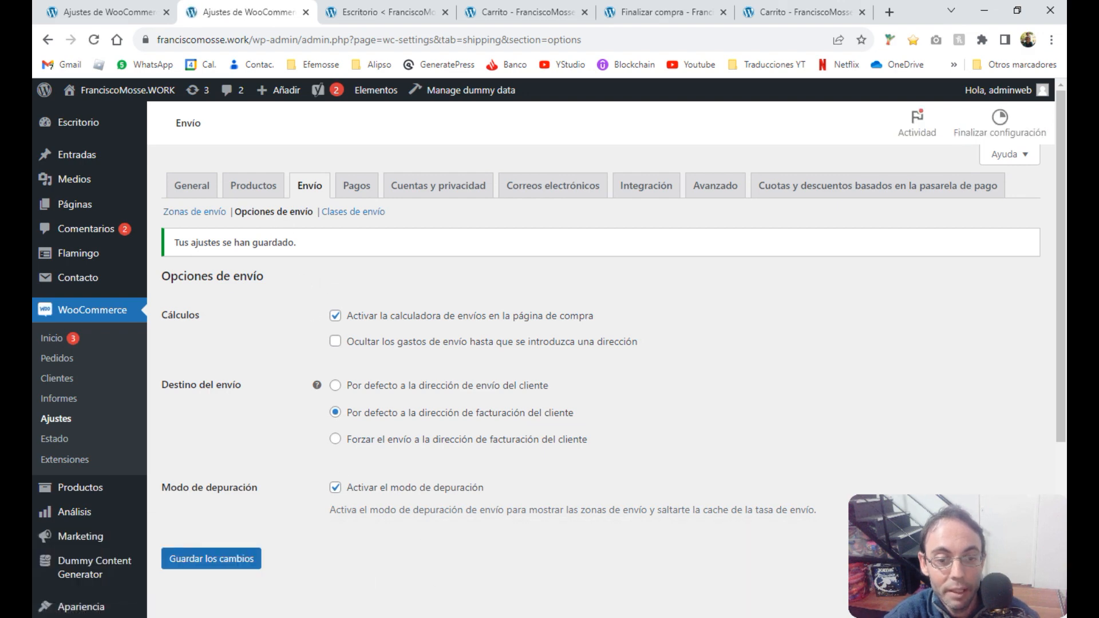
Reload the incognito Finalizar compra page to check for the customer zone notice, and return to the WooCommerce shipping options.
left_click(729, 569)
left_click(92, 42)
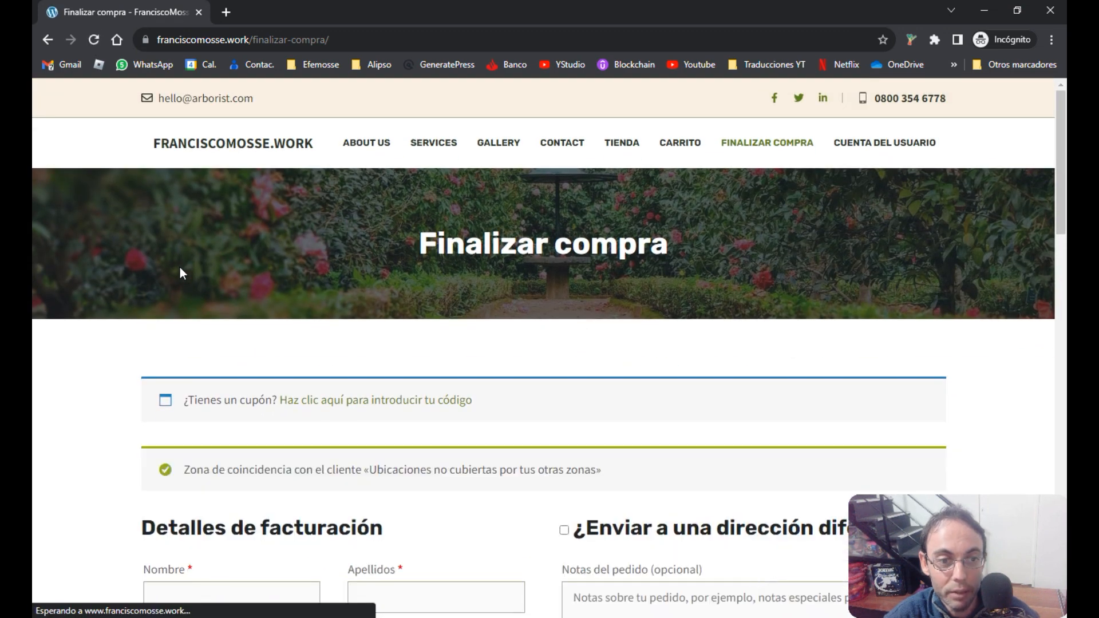
left_click_drag(195, 473, 358, 472)
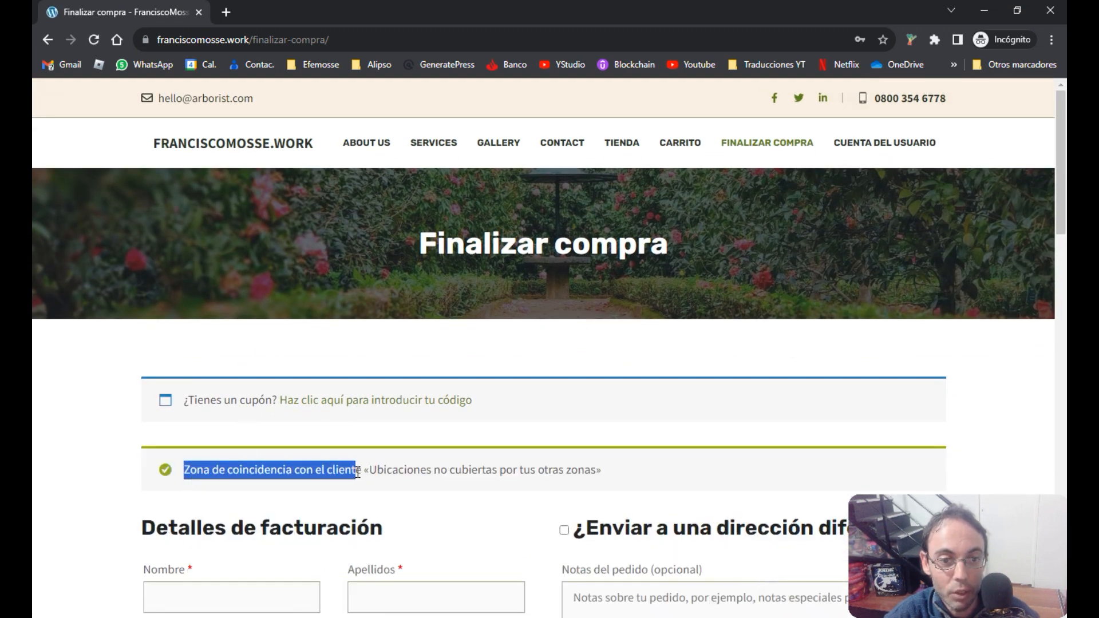
key("alt+Tab")
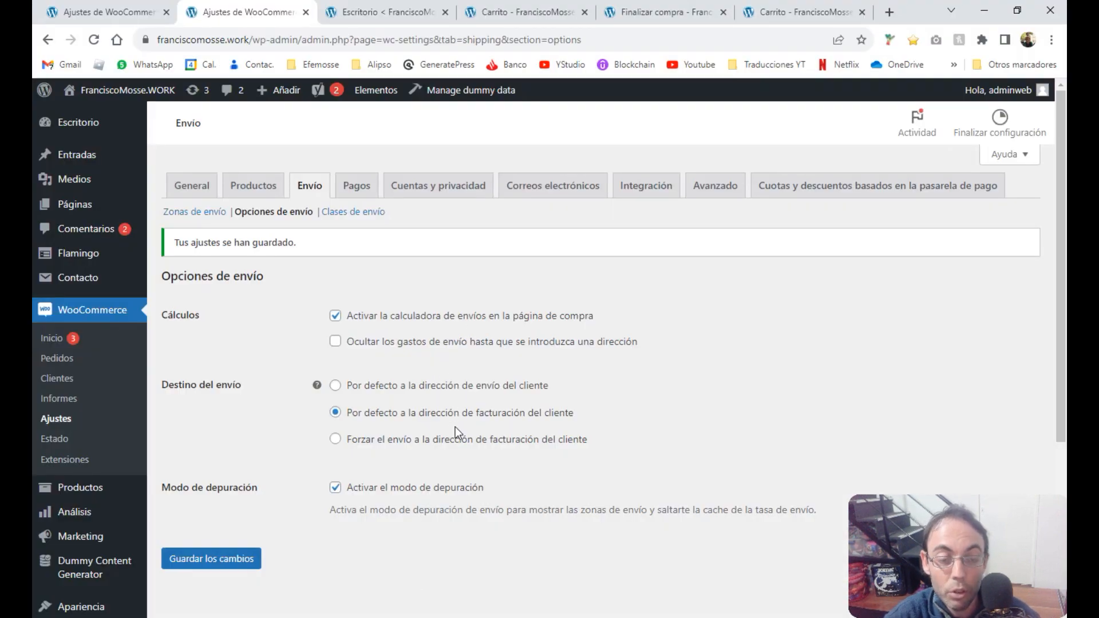
scroll(455, 427, "down", 1)
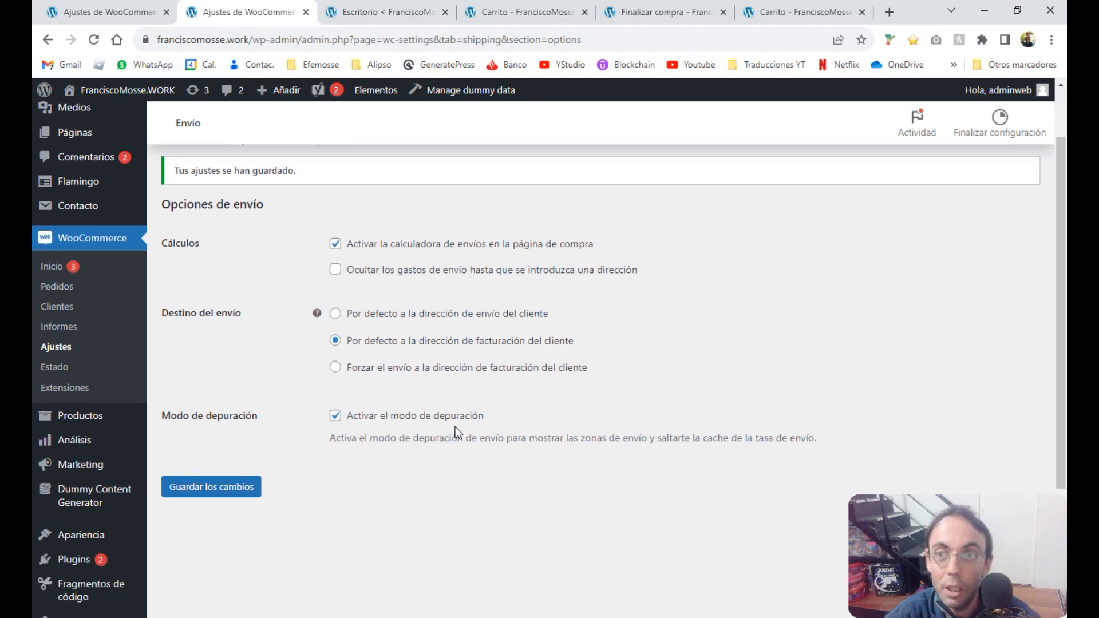